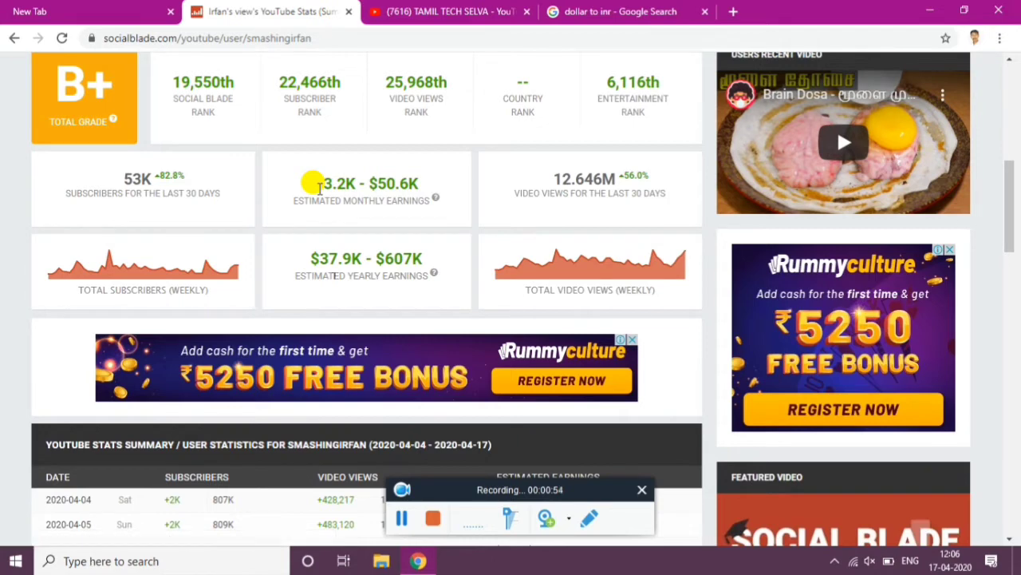
Step: Switch to the Google converter tab that turns 3200 US dollars into rupees
click(604, 16)
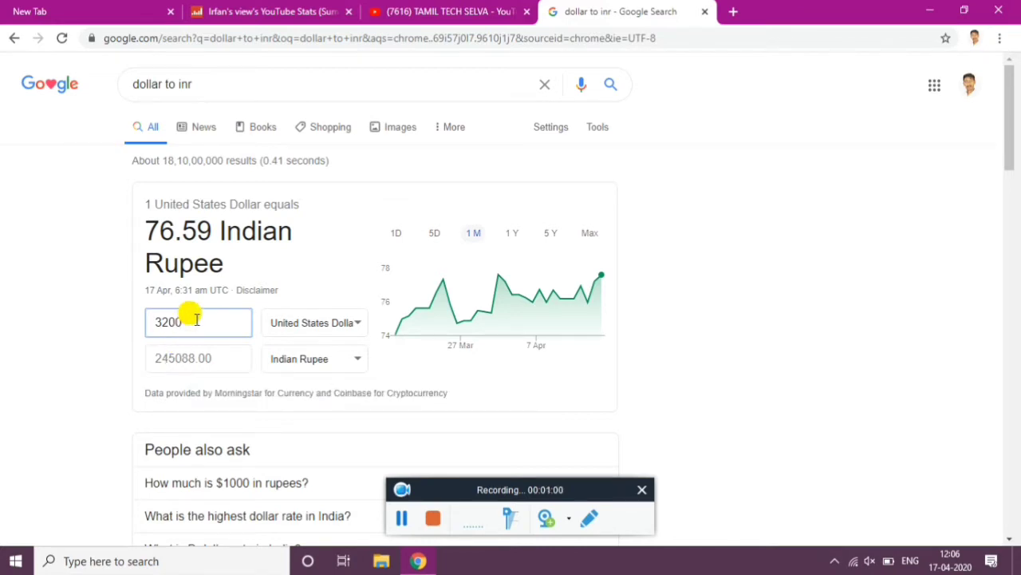
Step: Change the converter amount from 3200 to 56000 US dollars
drag(183, 322, 102, 332)
text(56000)
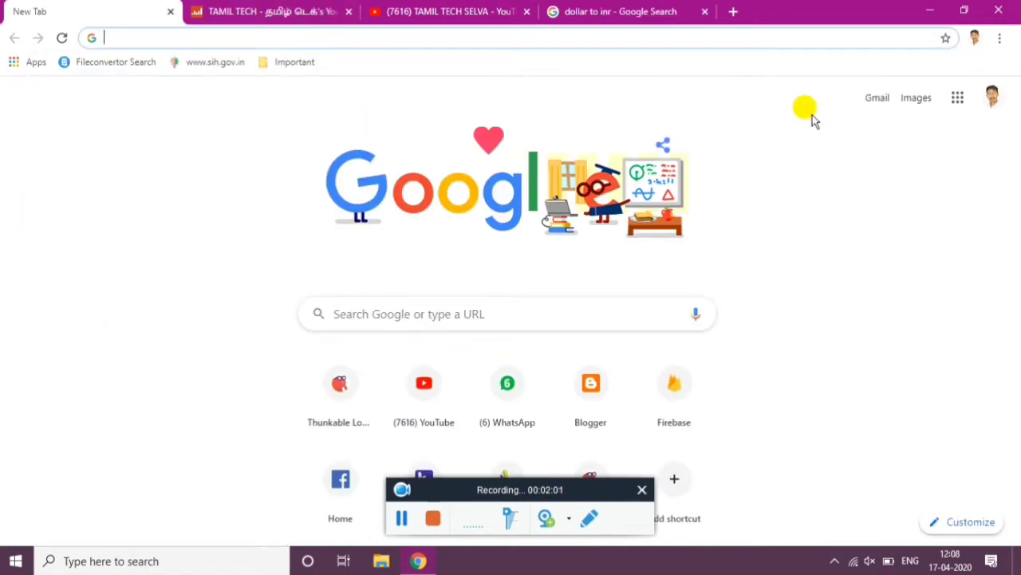
Step: Sign out of the personal Google account and go to youtube.com
click(992, 100)
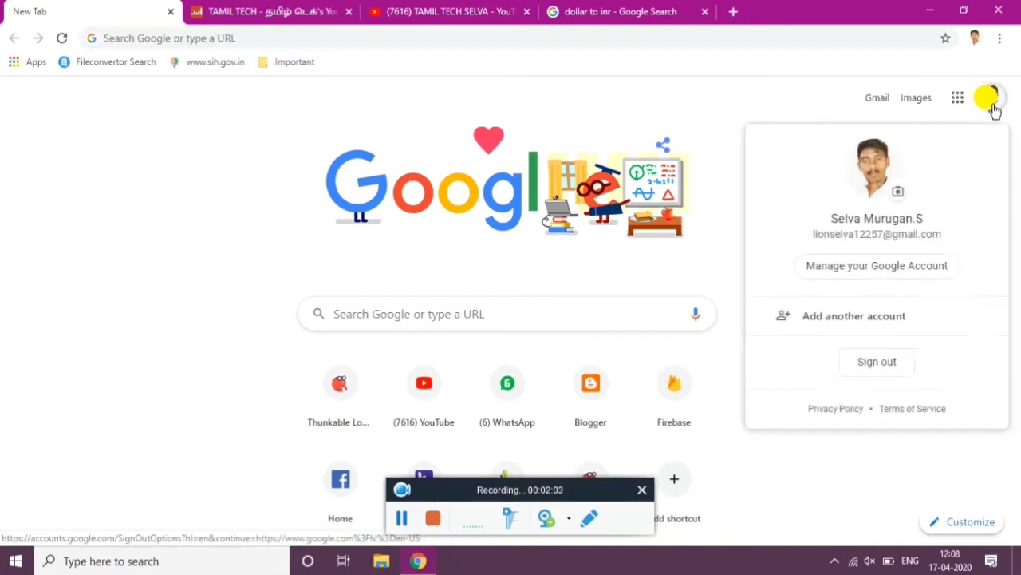
click(894, 365)
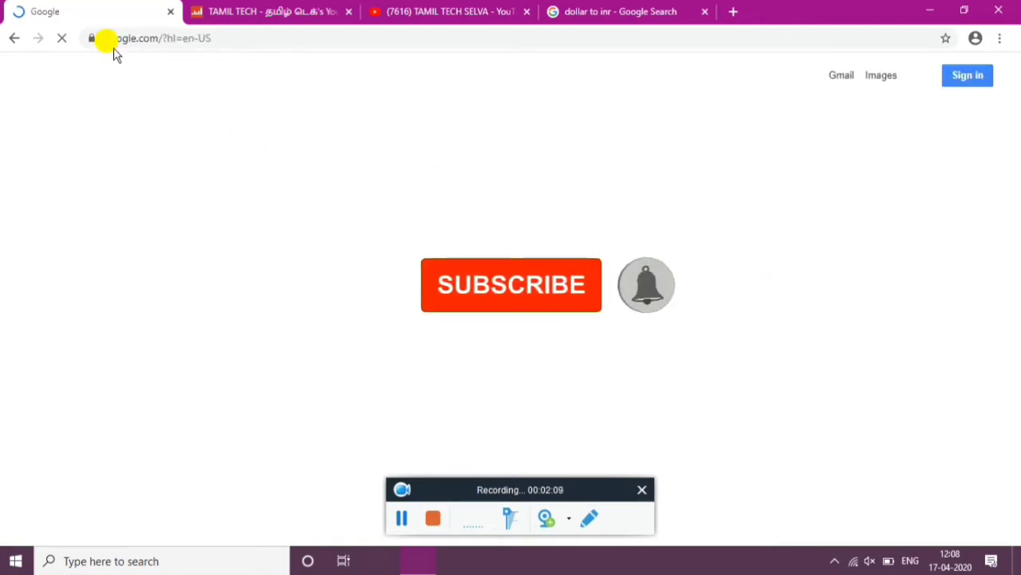
click(183, 38)
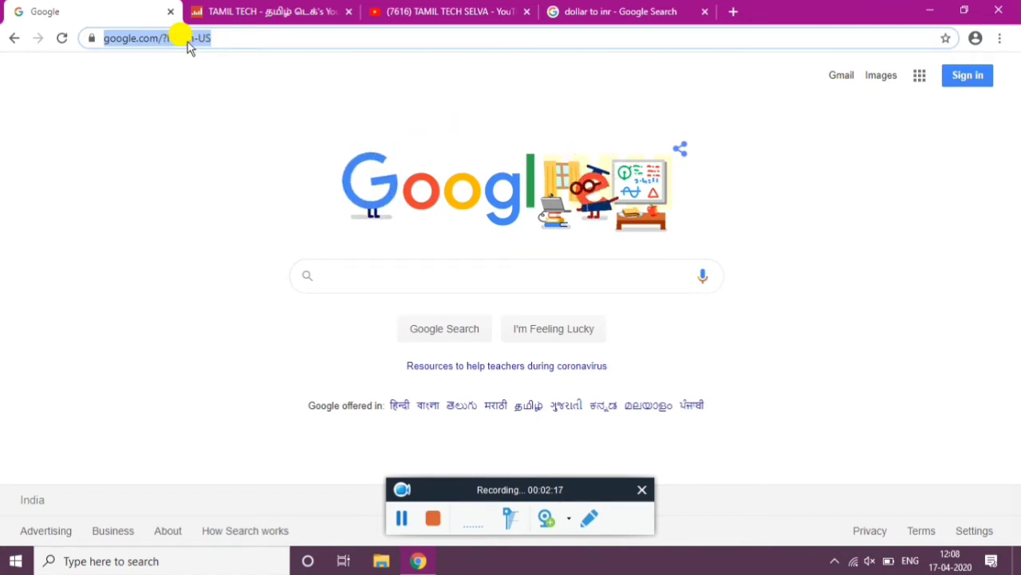
text(youtube.com)
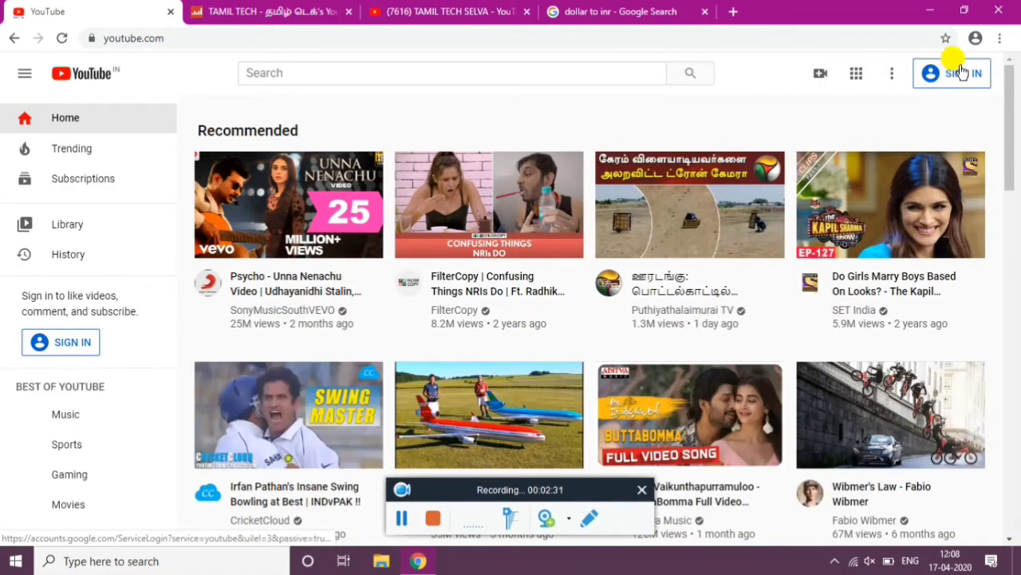
Step: Sign in to YouTube with the other account's email, then open its account Settings
click(952, 70)
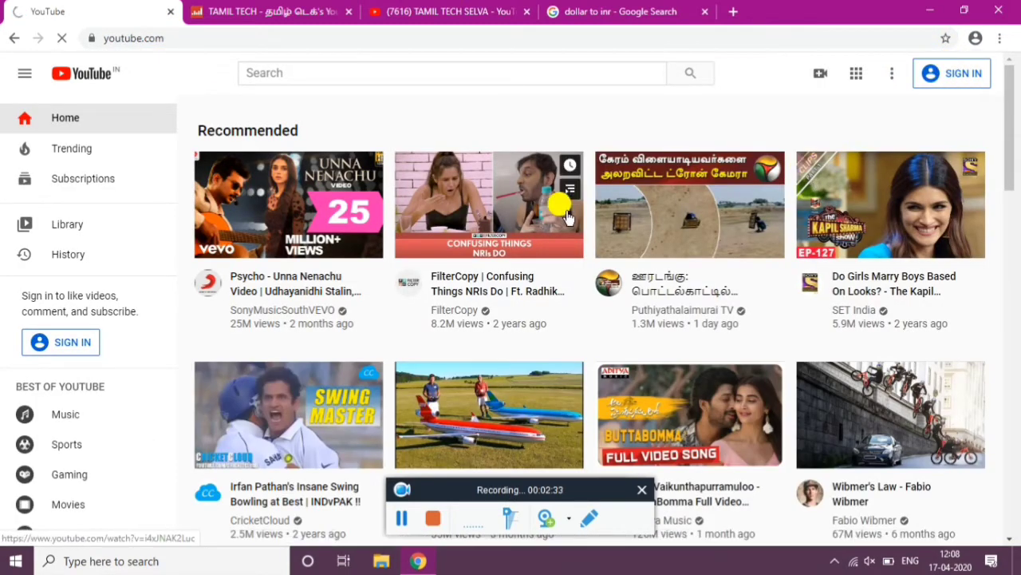
click(481, 276)
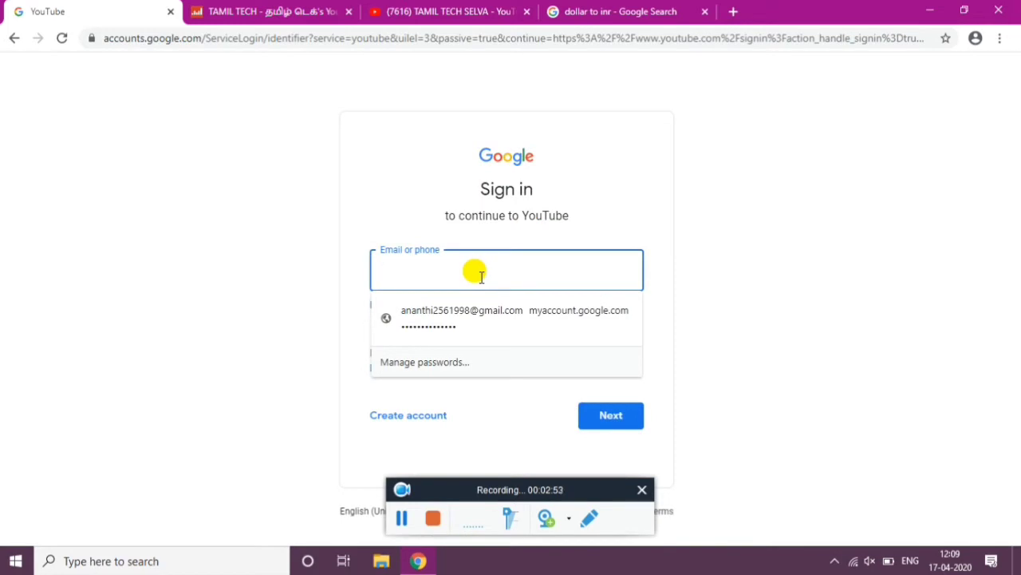
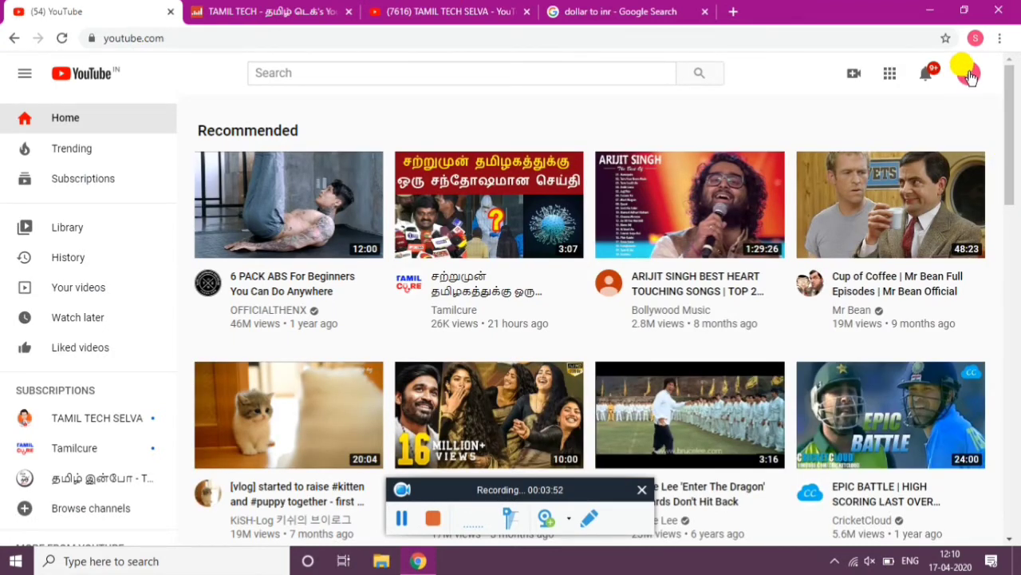
click(968, 75)
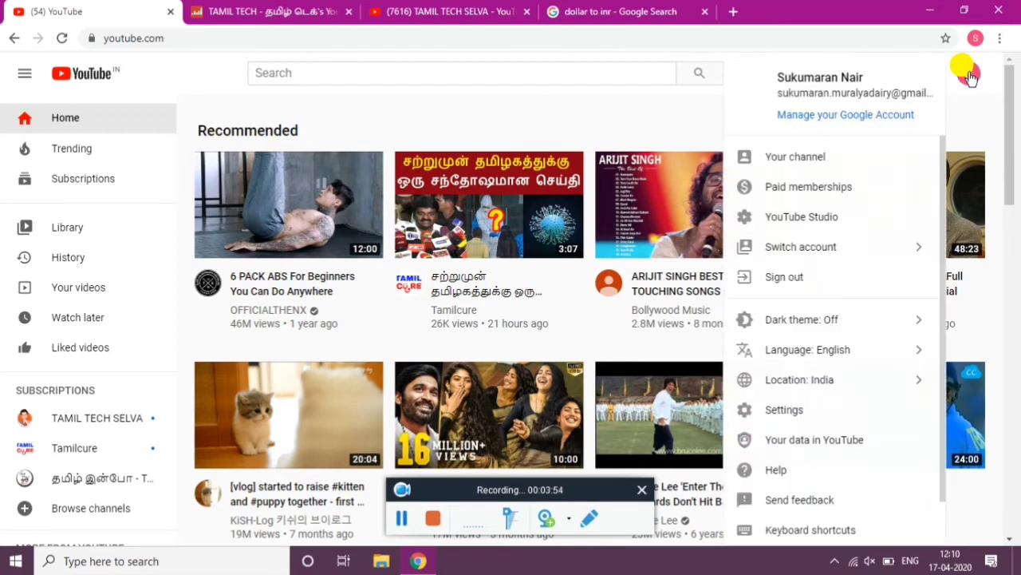
click(786, 411)
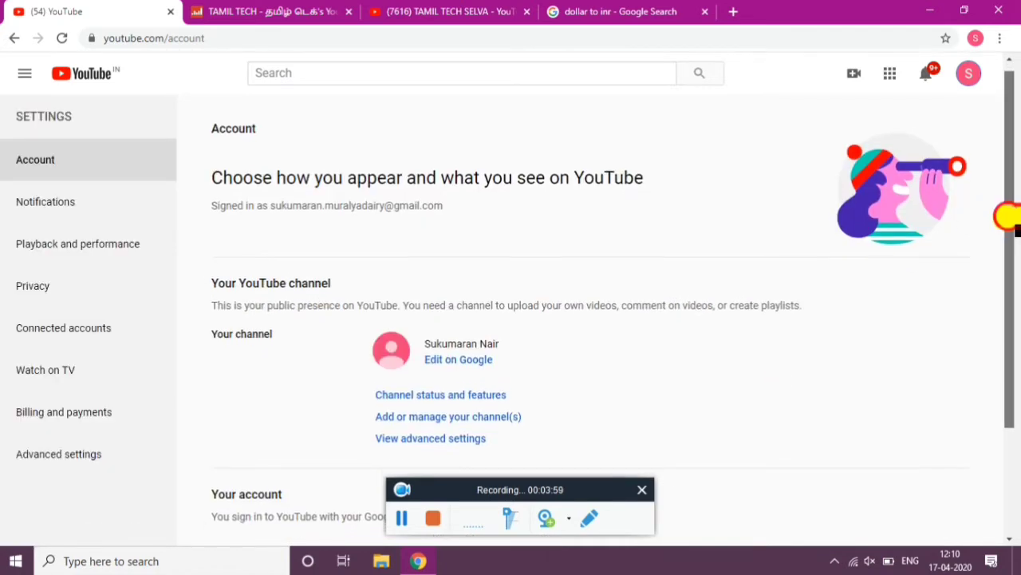
drag(1005, 216, 998, 274)
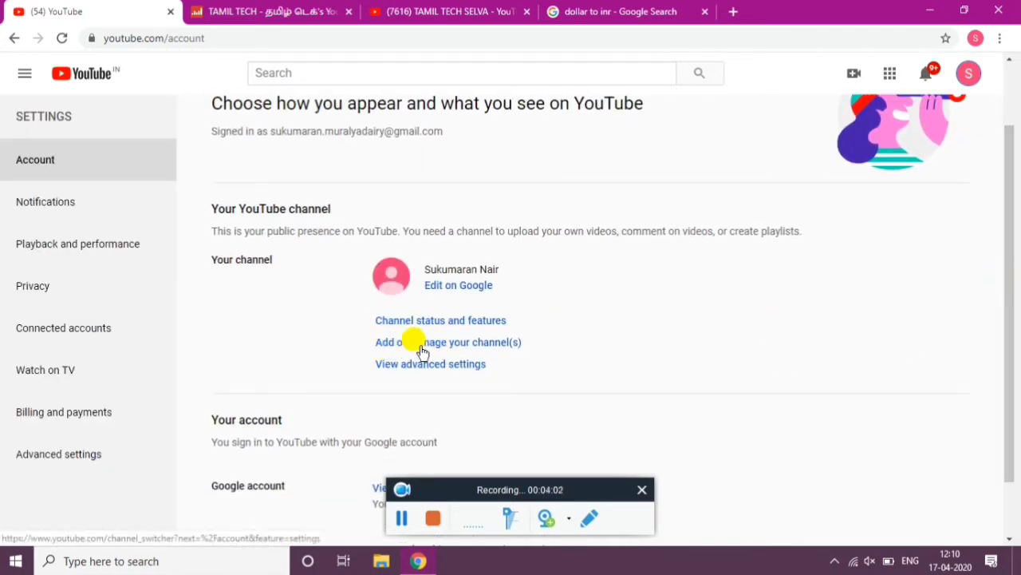
Step: Go to the account's channel list and start creating a new channel
click(474, 343)
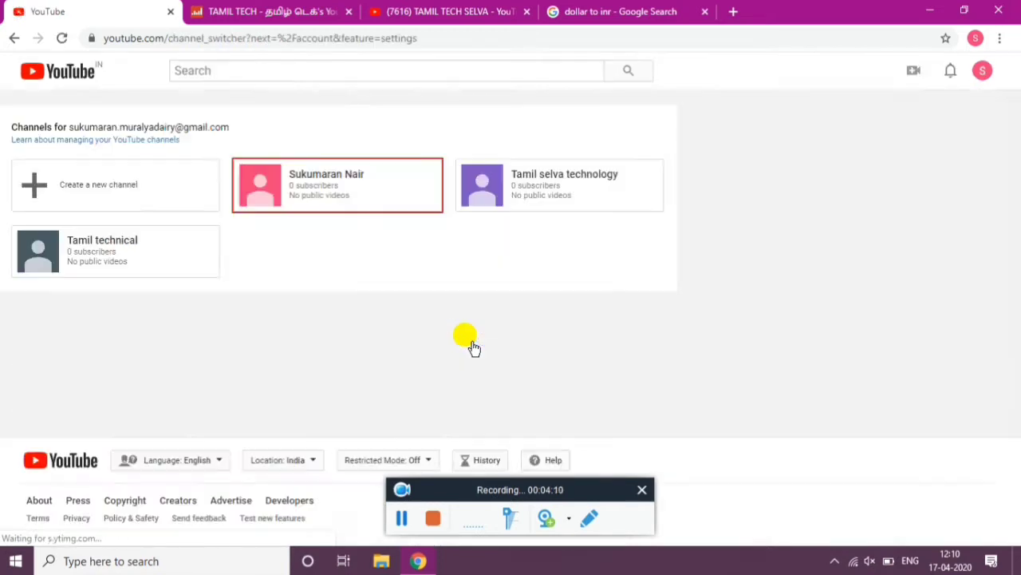
click(96, 194)
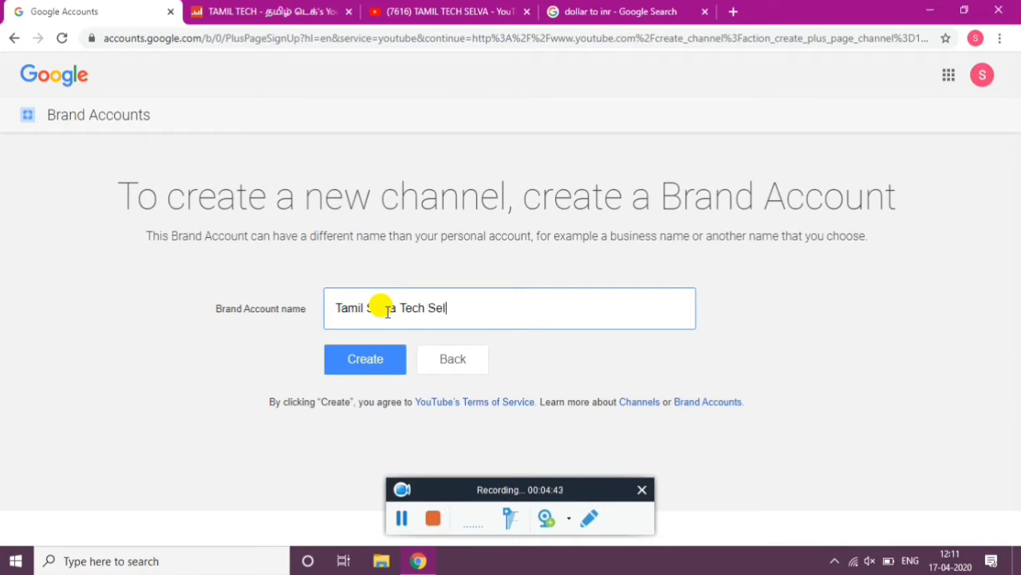
Step: Create the Brand Account and channel named 'Tamil Selva Tech Selva'
text(va)
click(357, 361)
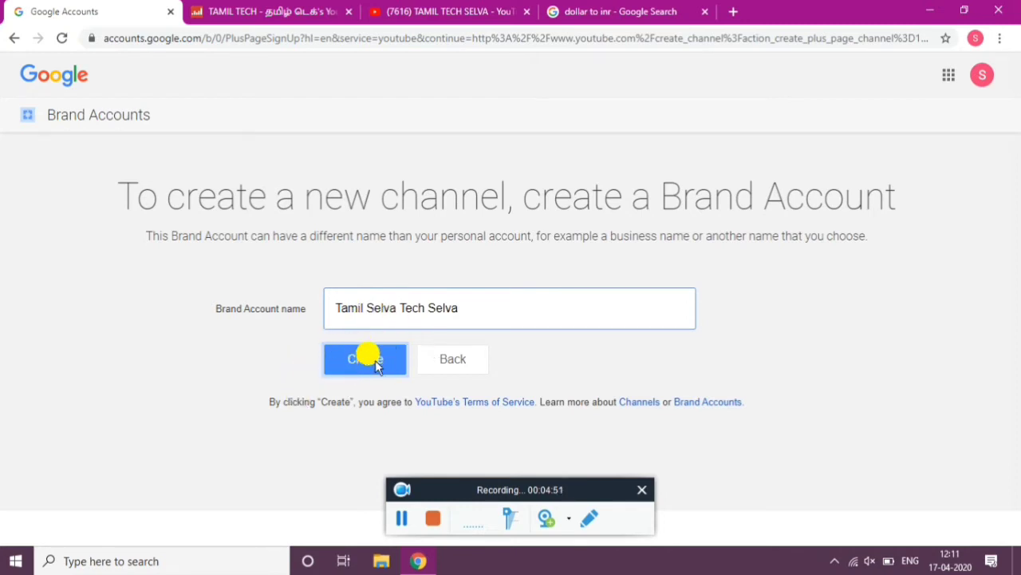
click(368, 355)
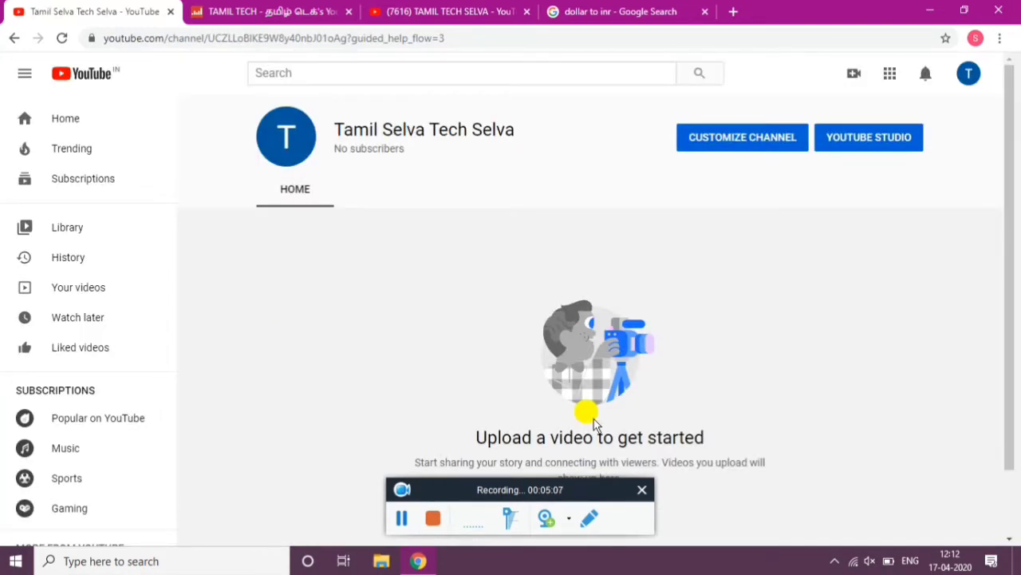
Step: Bring up the Edit profile picture prompt from the new channel's avatar
mouse_move(271, 137)
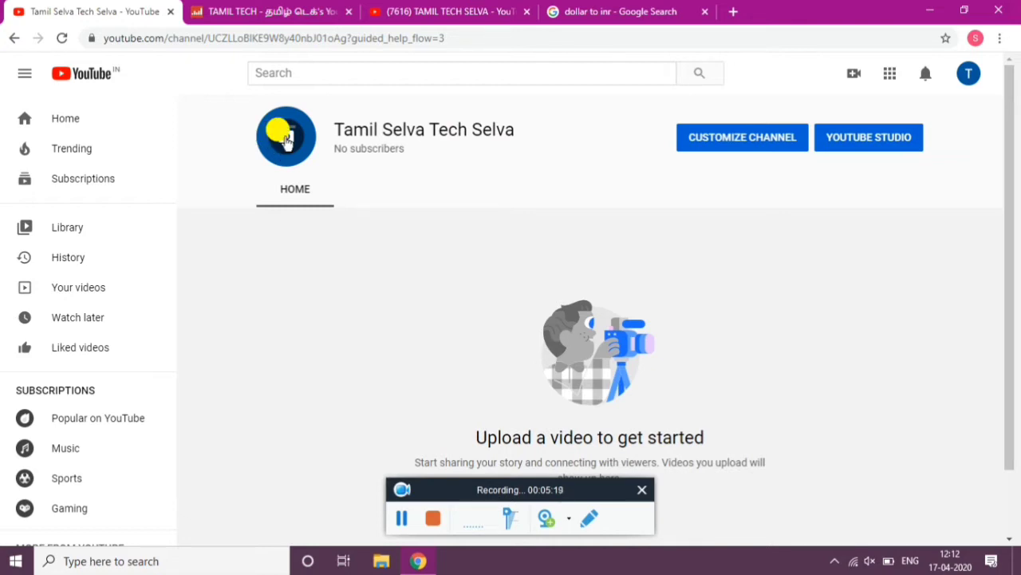
click(288, 140)
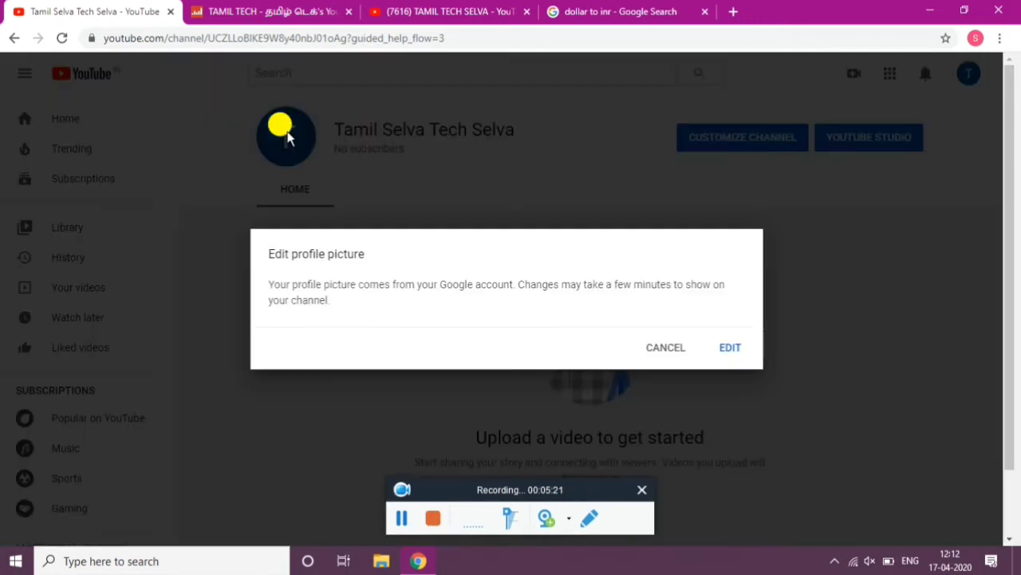
Step: Upload the make-a-gaming-logo image as the brand account's profile picture
click(729, 348)
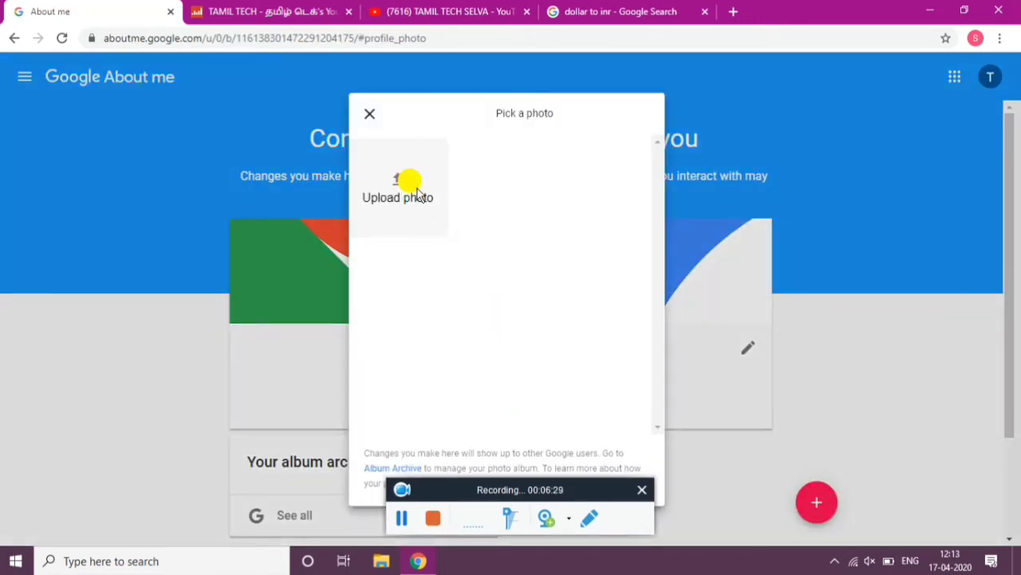
click(412, 156)
click(404, 120)
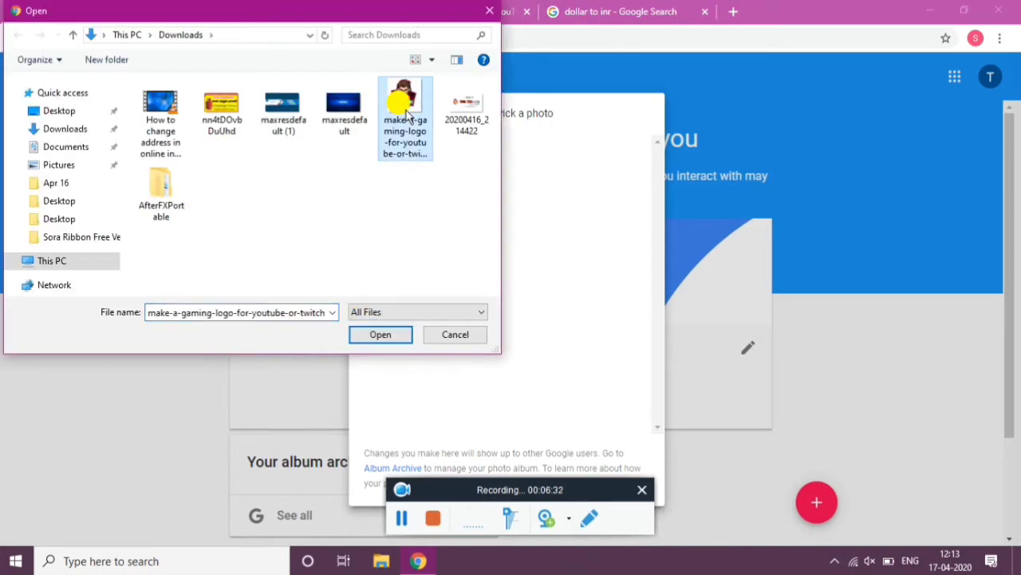
click(380, 334)
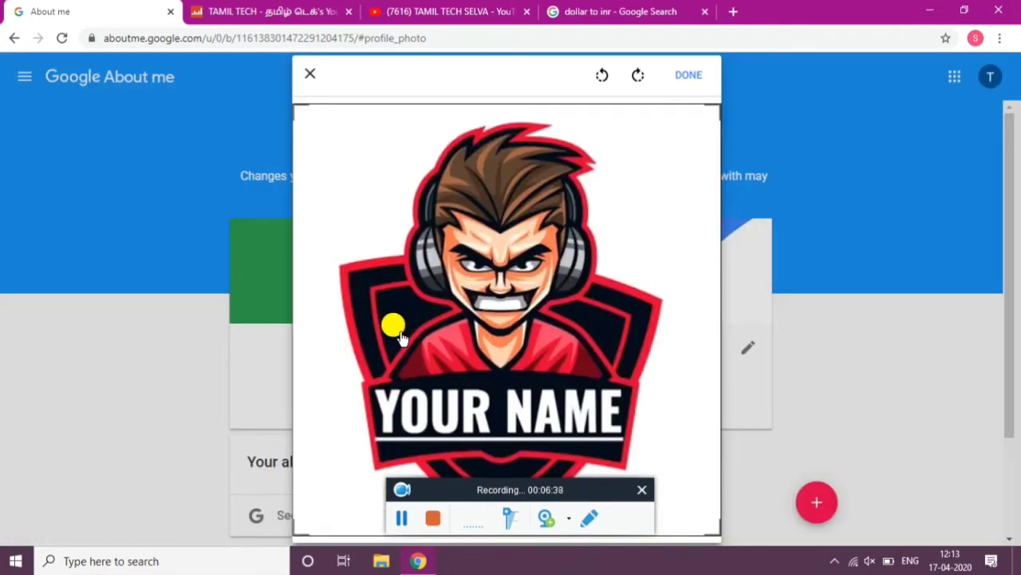
click(690, 77)
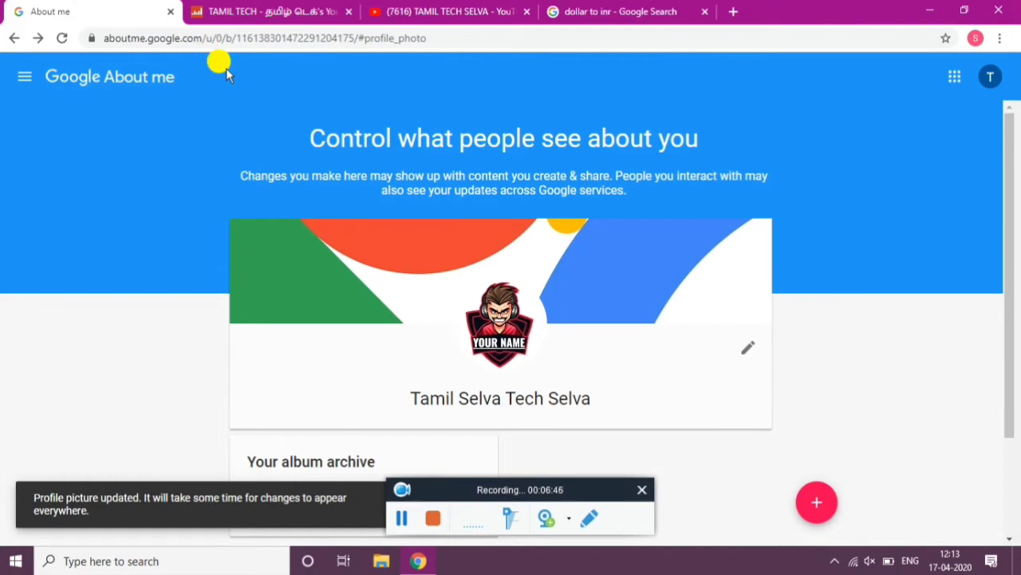
drag(1005, 150, 1008, 257)
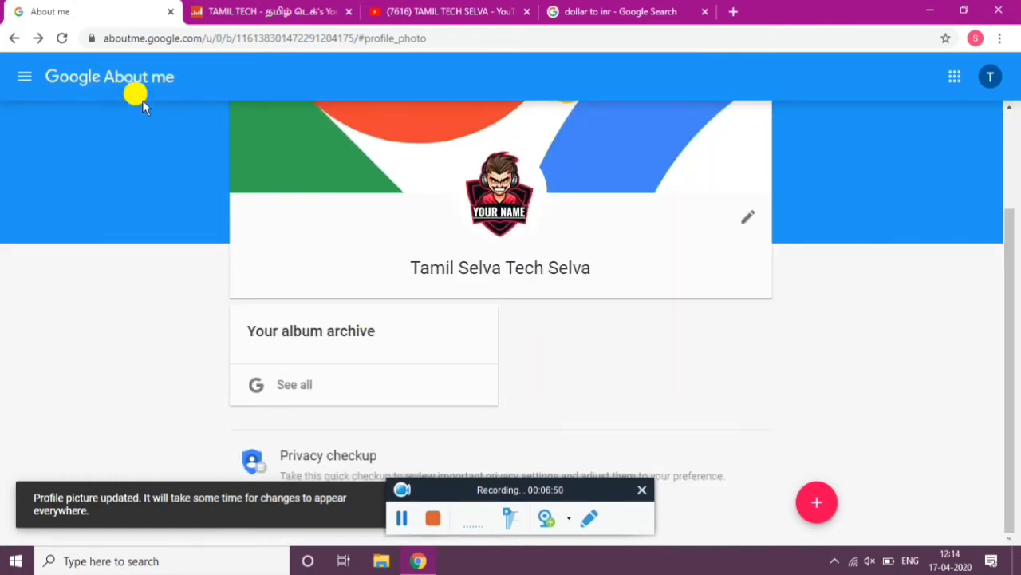
Step: Return to youtube.com using the 'you' address suggestion
click(163, 41)
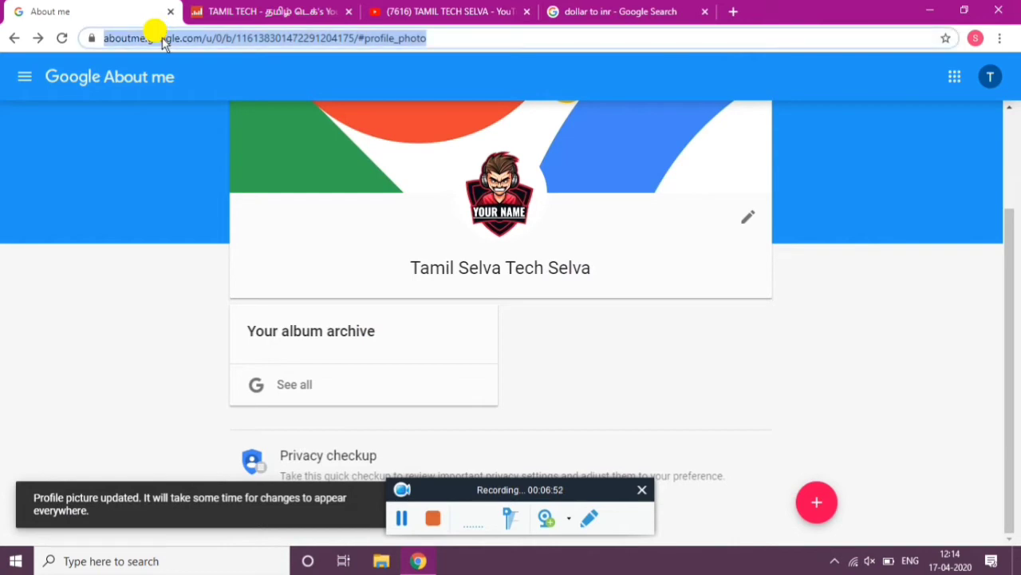
text(youtube.com)
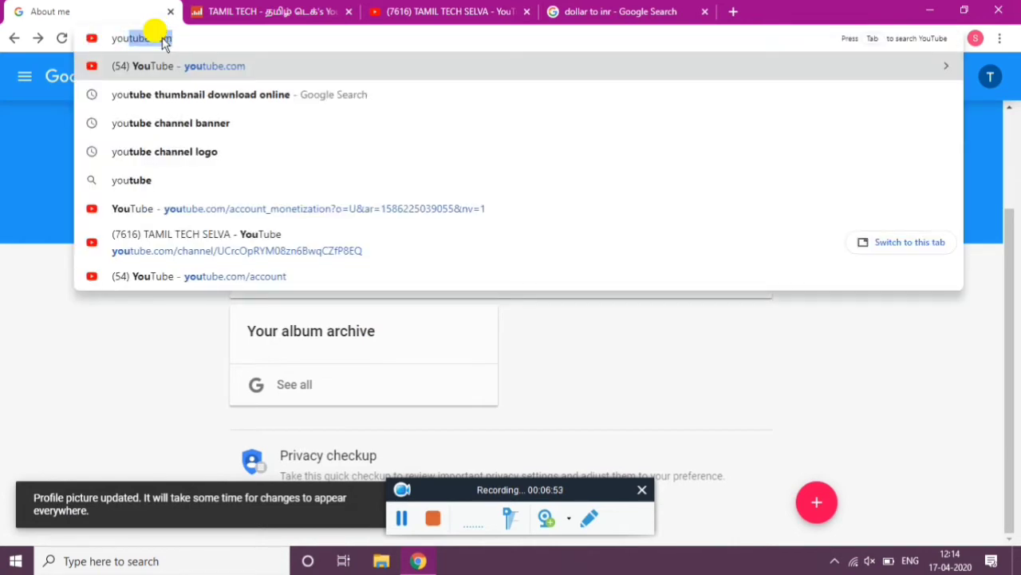
key(Return)
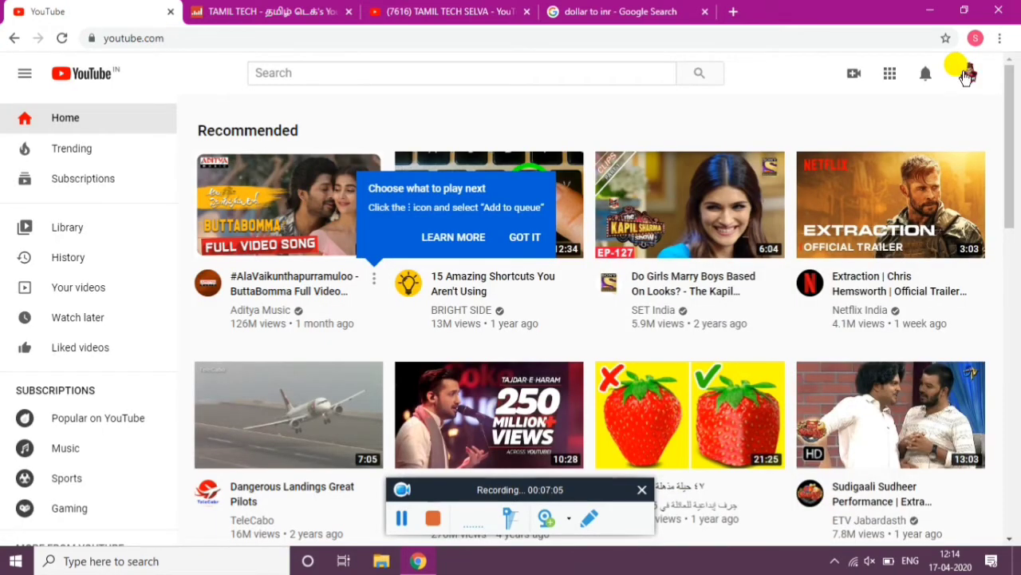
Step: Open YouTube Studio for the new channel, then its public channel page
click(968, 74)
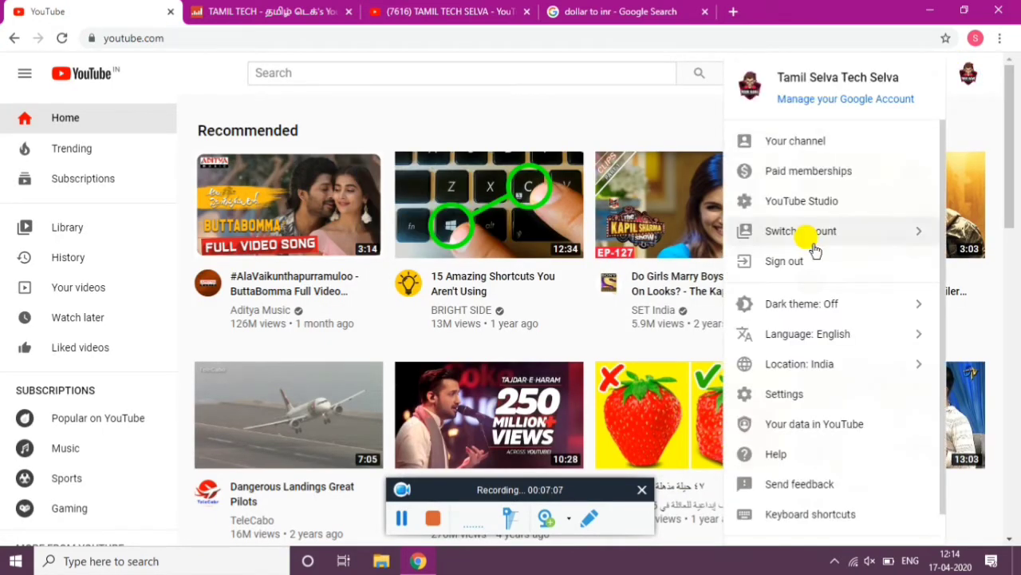
click(814, 211)
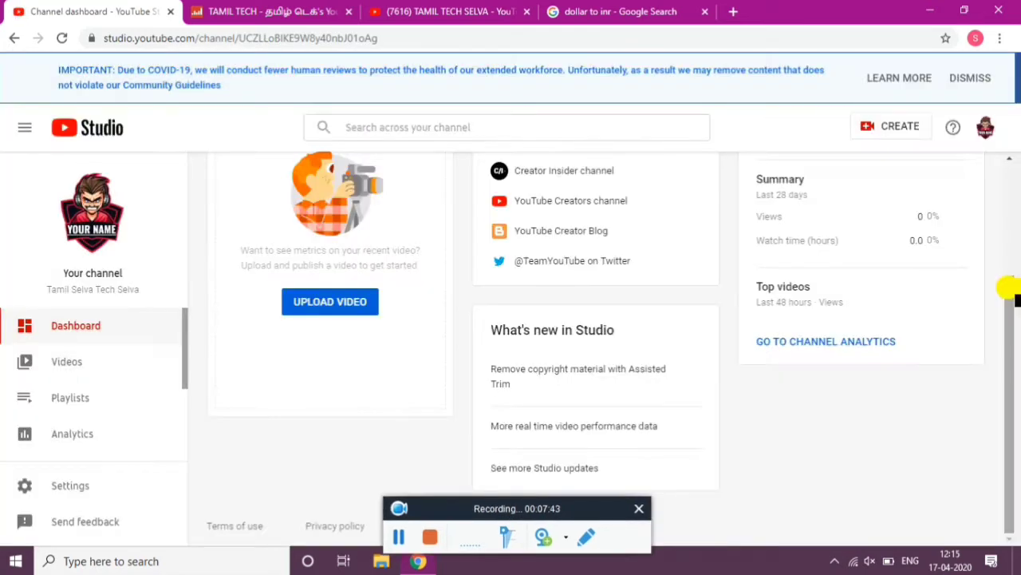
drag(1003, 285, 1010, 189)
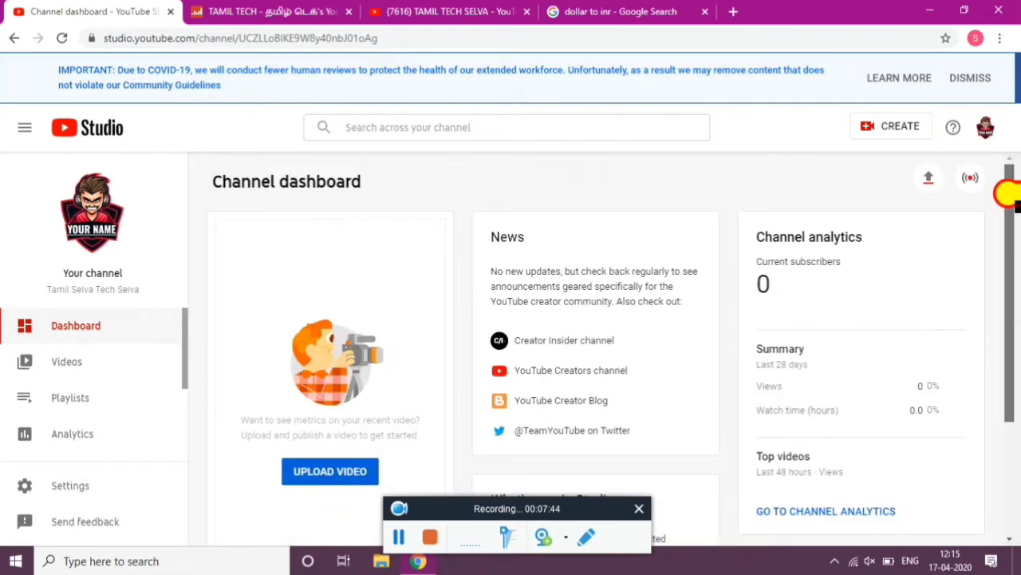
click(986, 127)
click(839, 231)
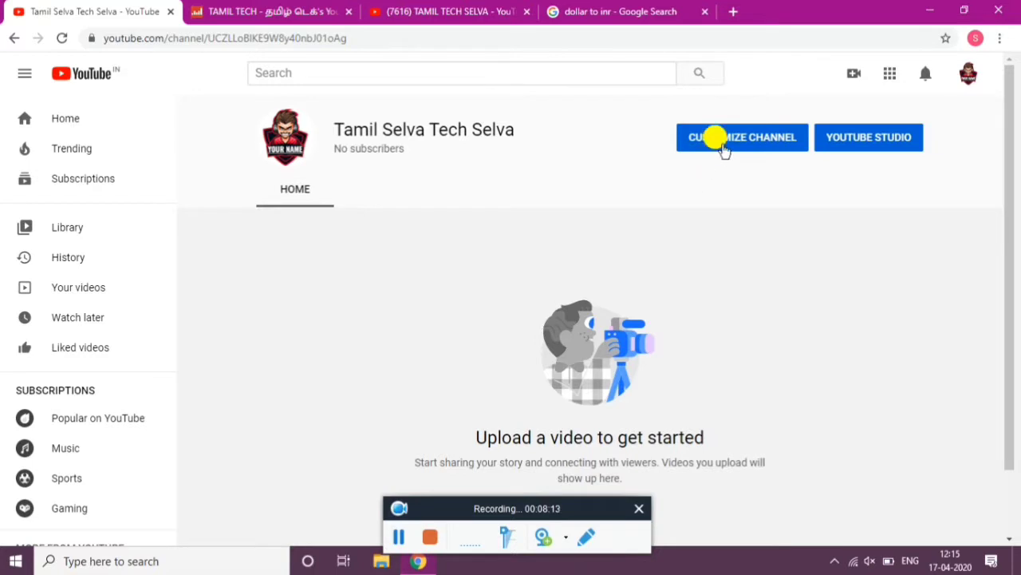
Step: Open the CUSTOMIZE CHANNEL layout for Tamil Selva Tech Selva
click(751, 140)
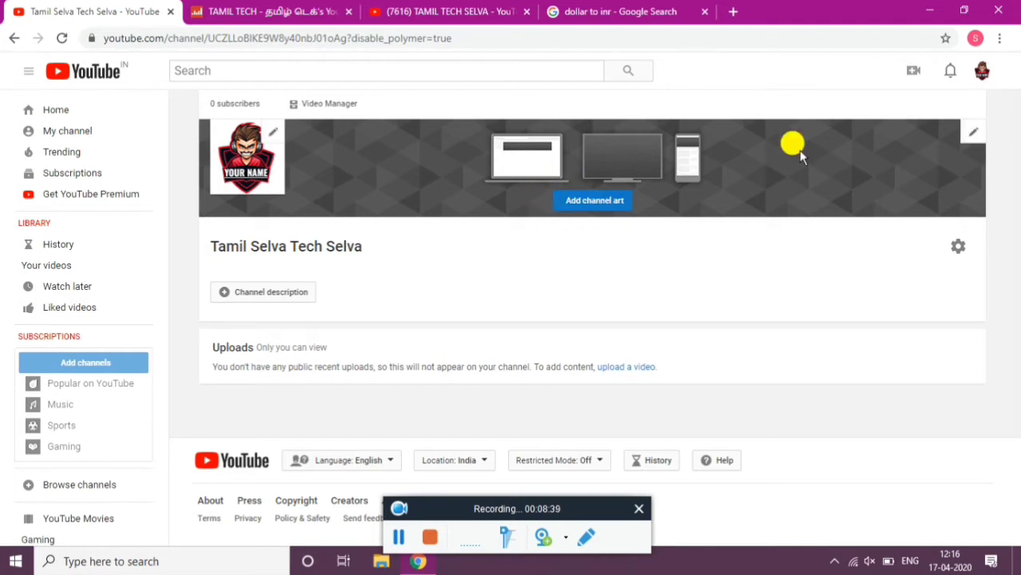
Step: Upload the image 20200410_122012 from the computer as the channel's banner art
click(597, 196)
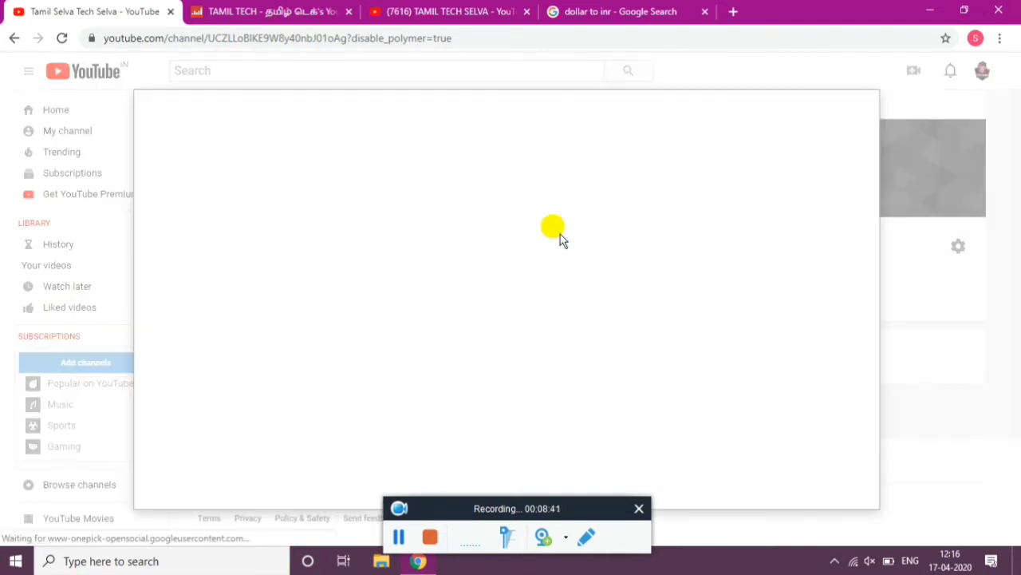
click(472, 346)
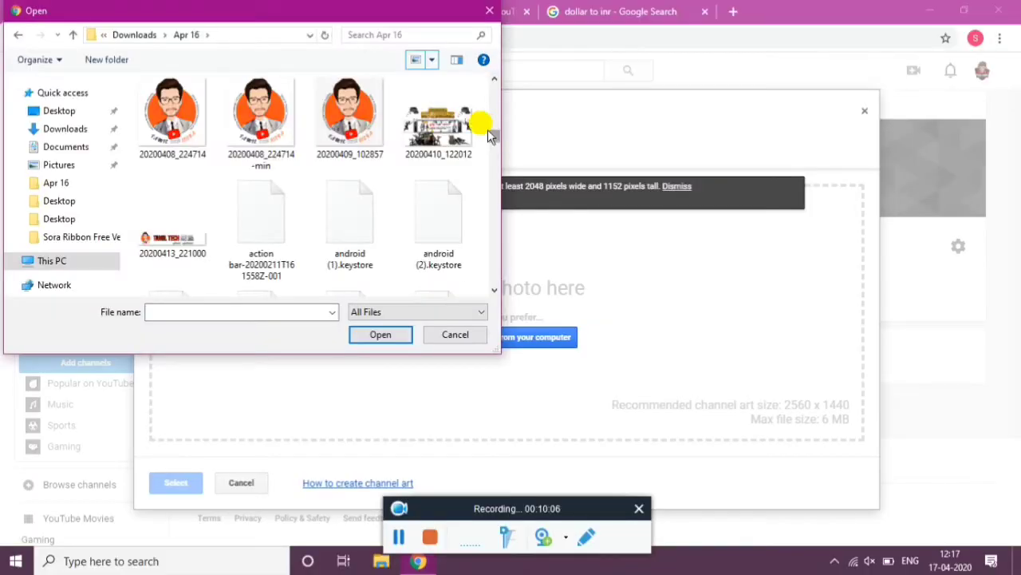
click(441, 127)
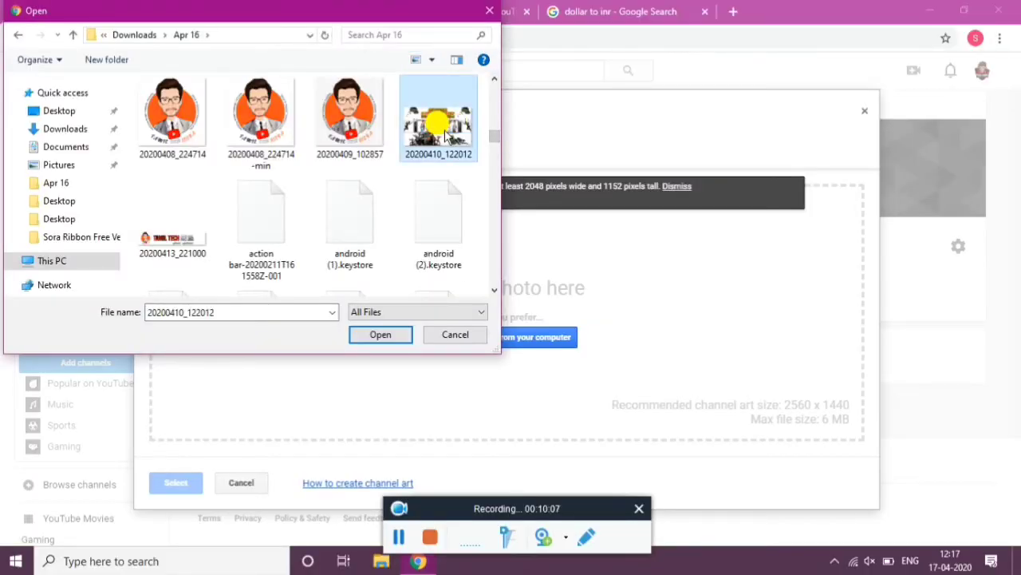
click(374, 336)
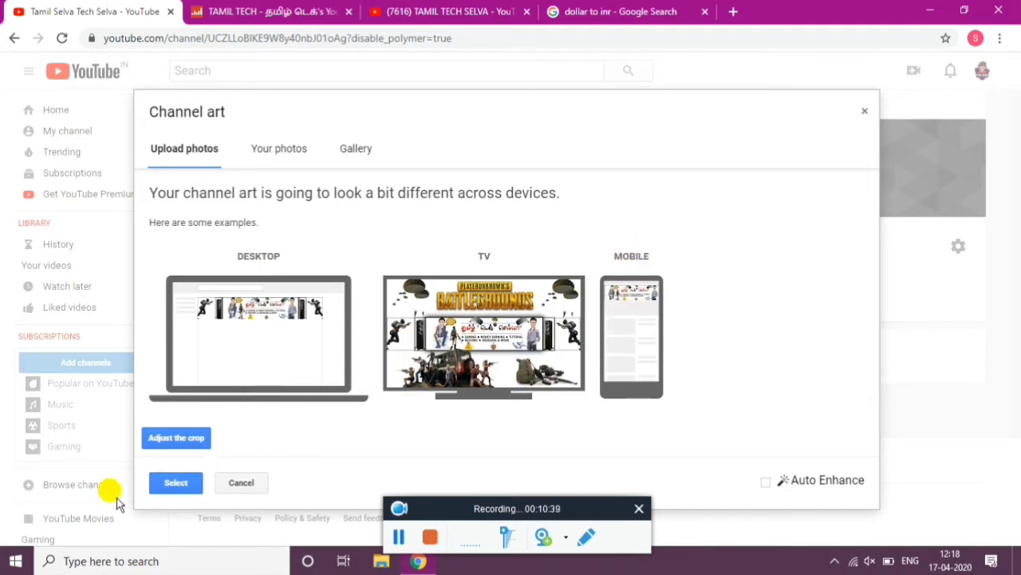
click(167, 484)
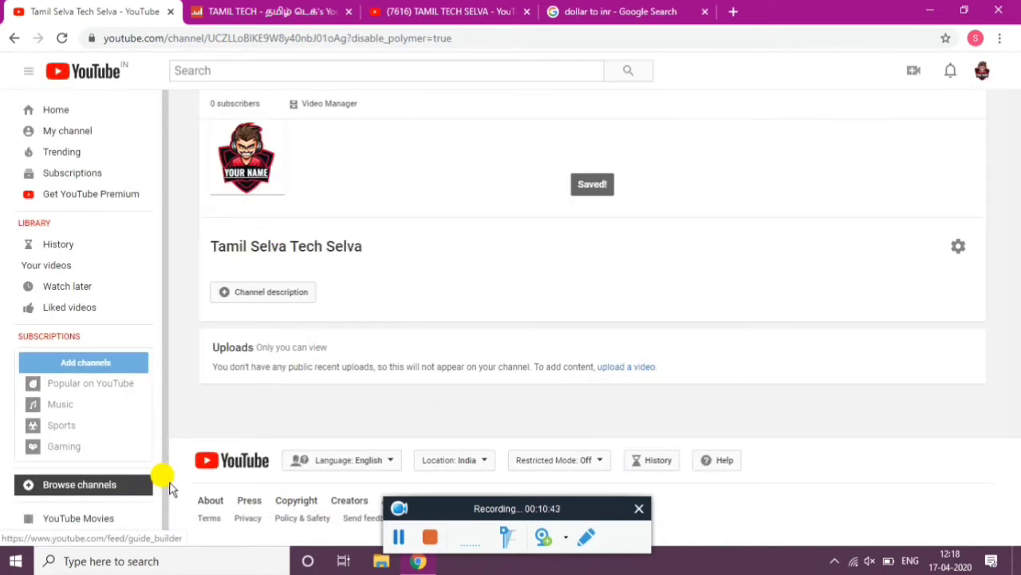
Step: Save the channel description 'Hi welcome to No. 1 Youtube channel'
click(246, 295)
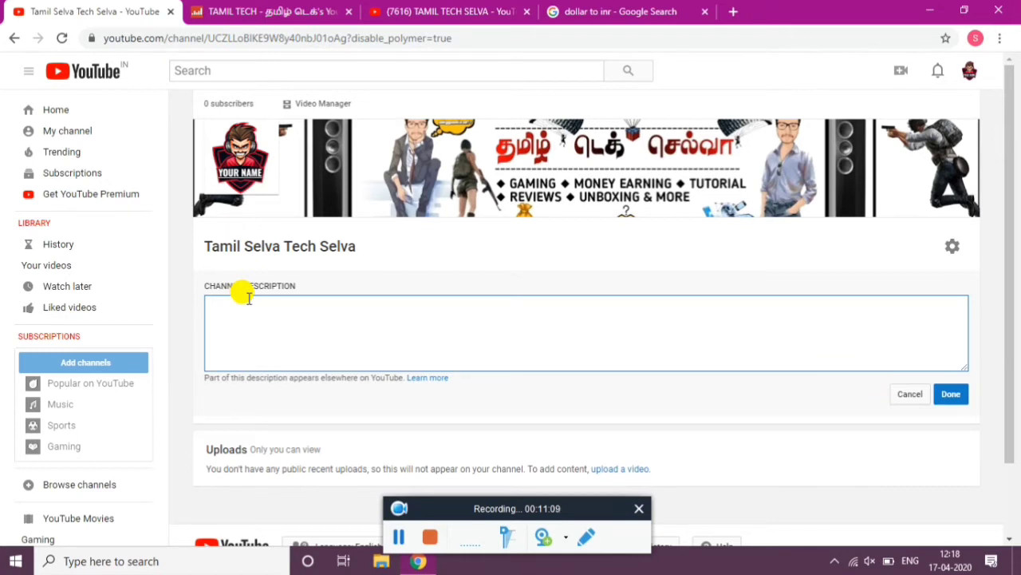
text(Hi we)
text(lcome to No. 1 Youtube channel)
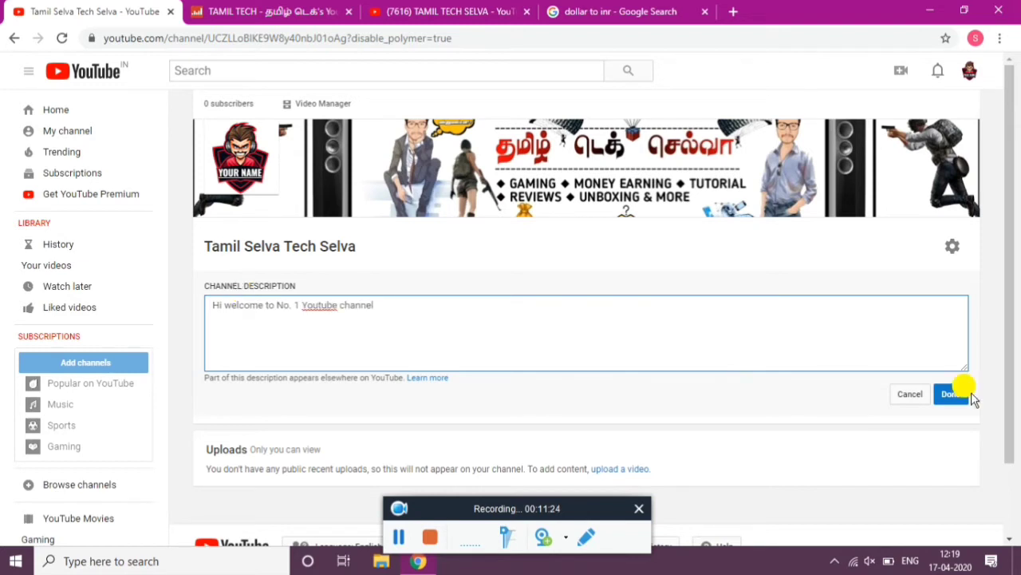
click(958, 395)
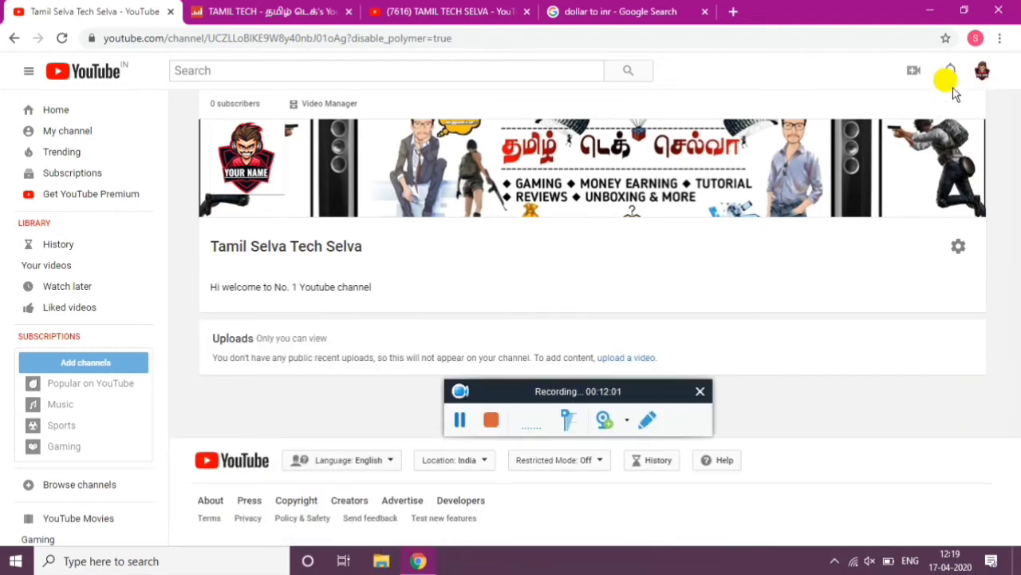
Step: Visit Creator Studio from the avatar menu, then return to the channel via Your channel
click(983, 72)
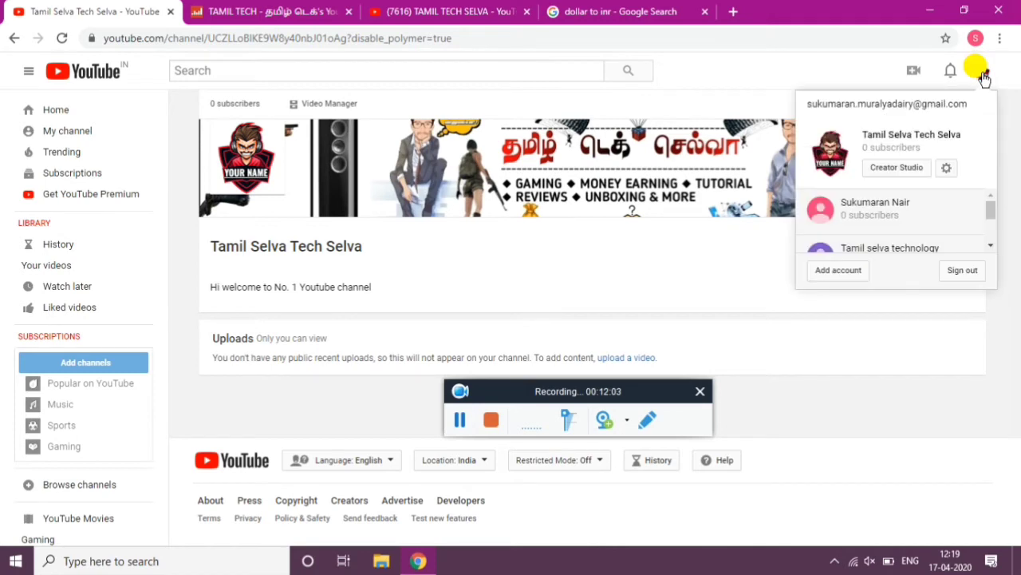
click(892, 173)
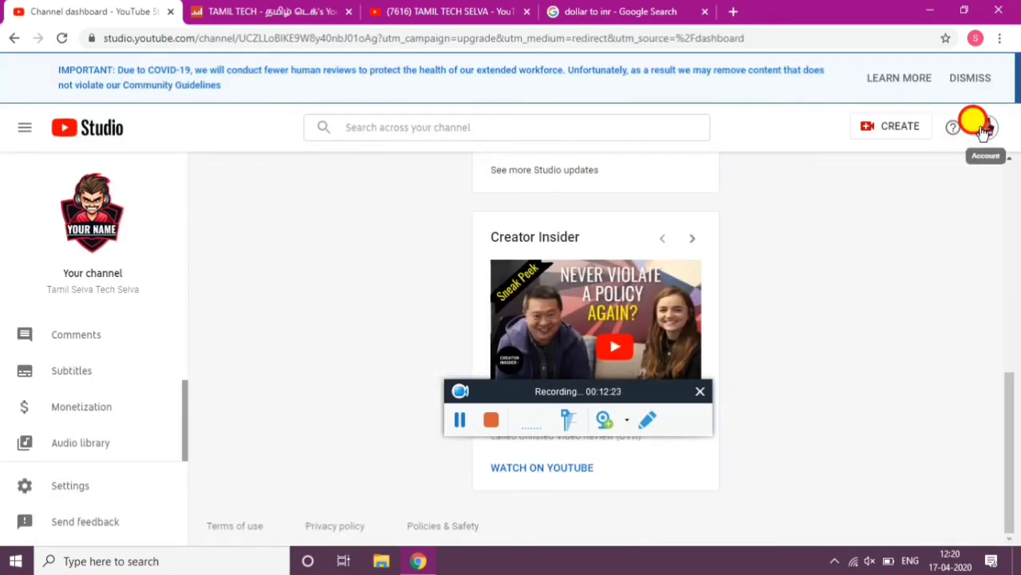
click(986, 129)
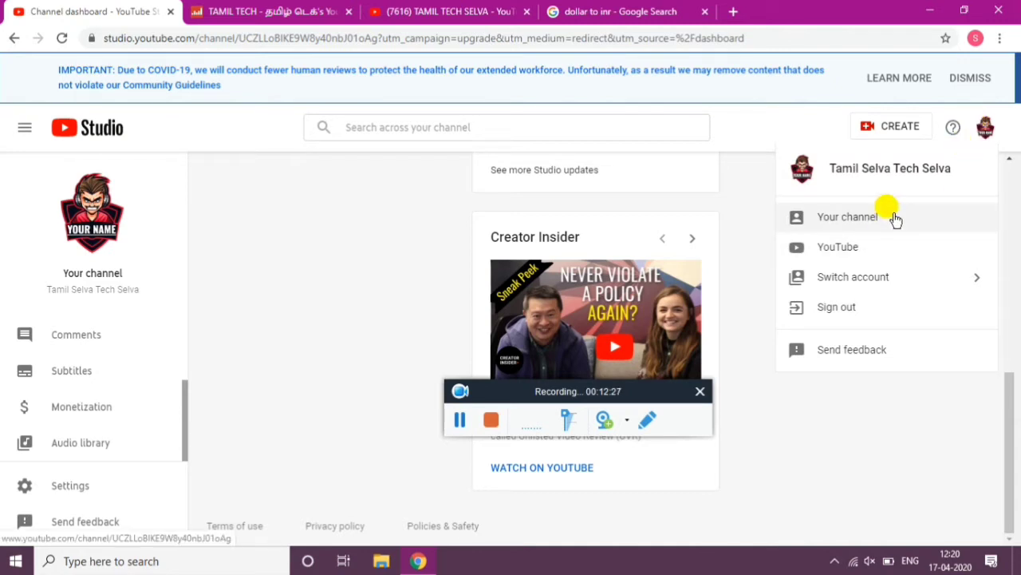
click(848, 217)
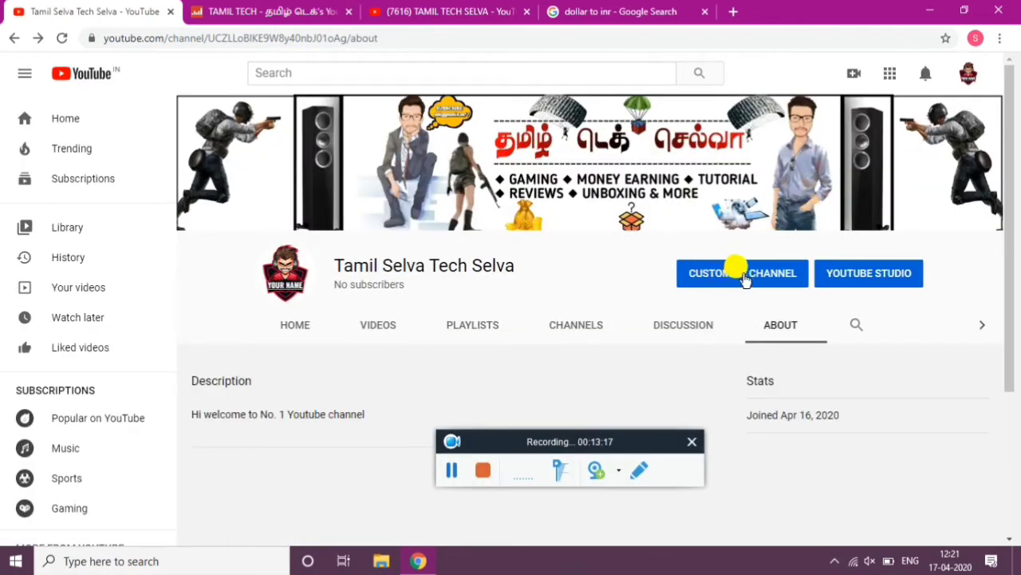
Step: Open the channel customisation view and its Links section
click(744, 275)
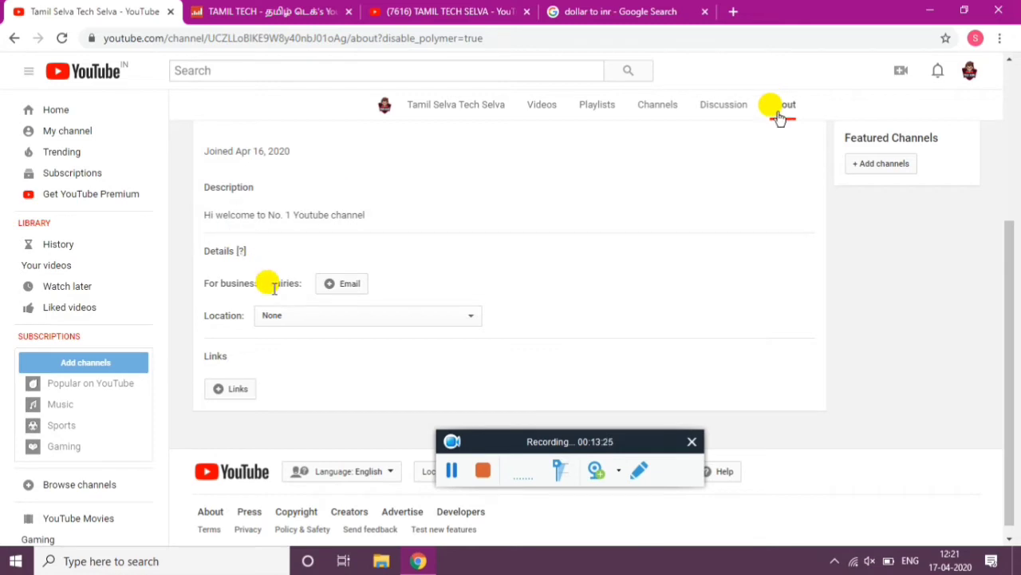
click(231, 388)
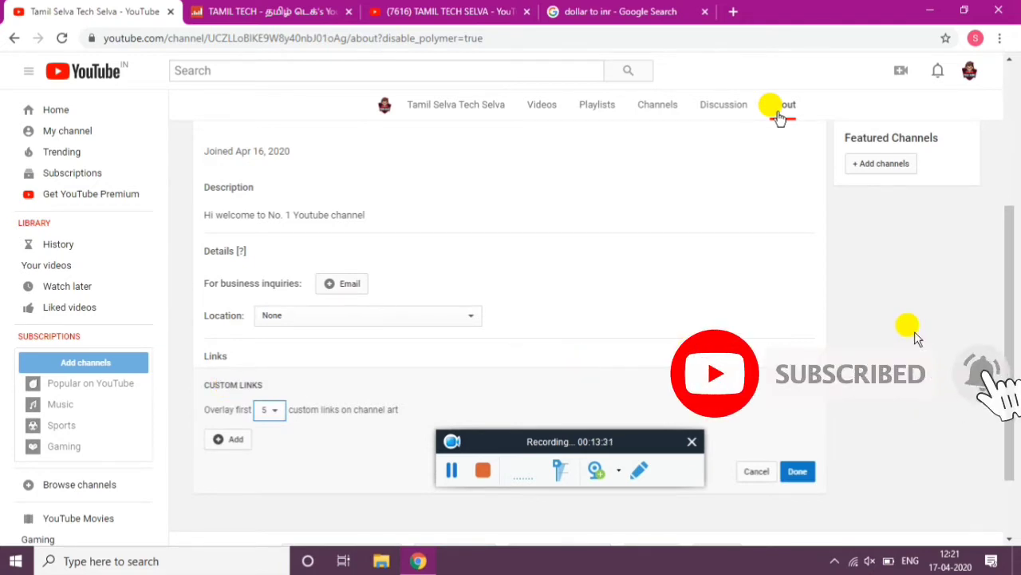
drag(1008, 227, 1009, 289)
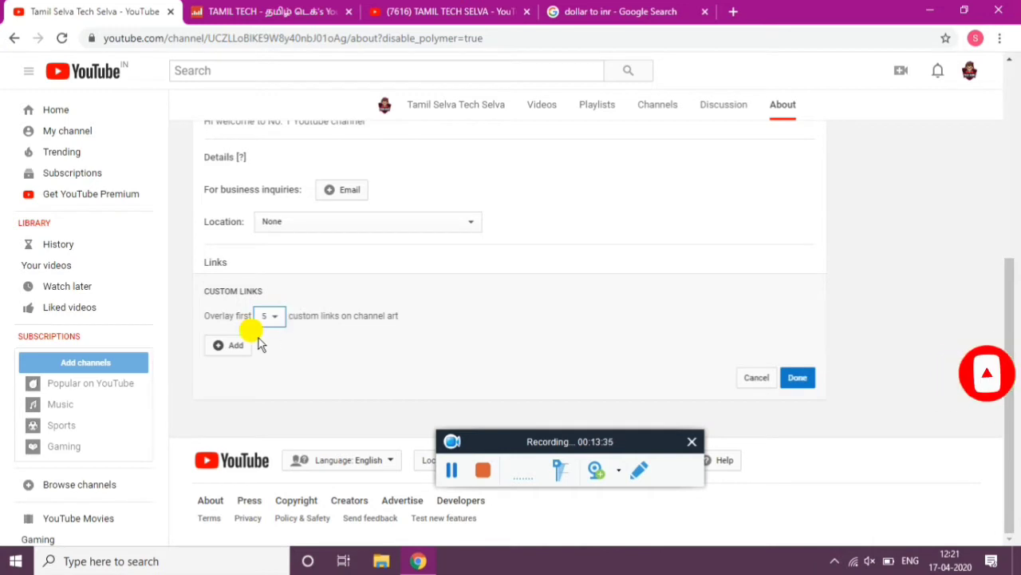
Step: Add a custom link titled 'Facebook' and two more empty link rows
click(229, 345)
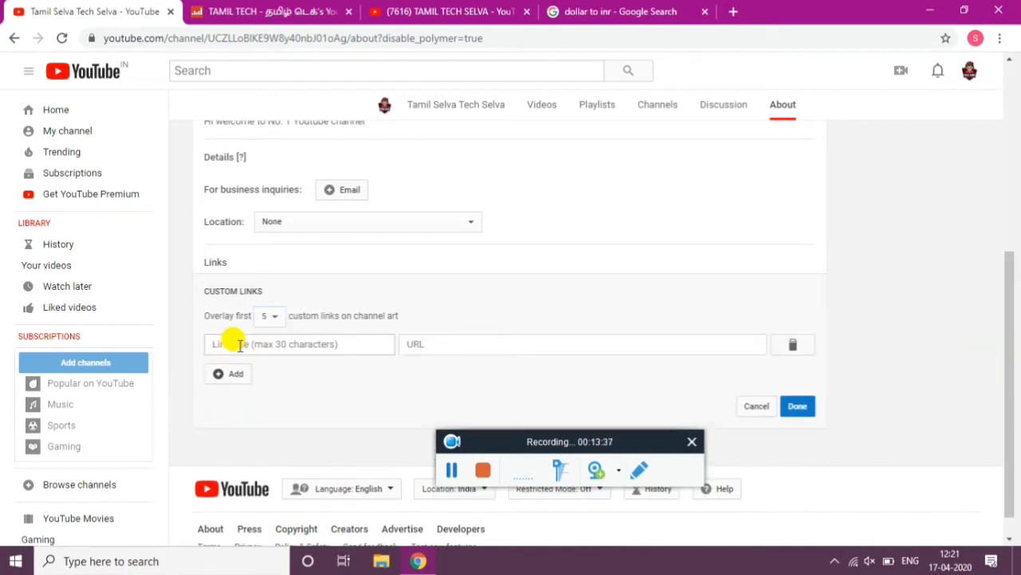
click(237, 344)
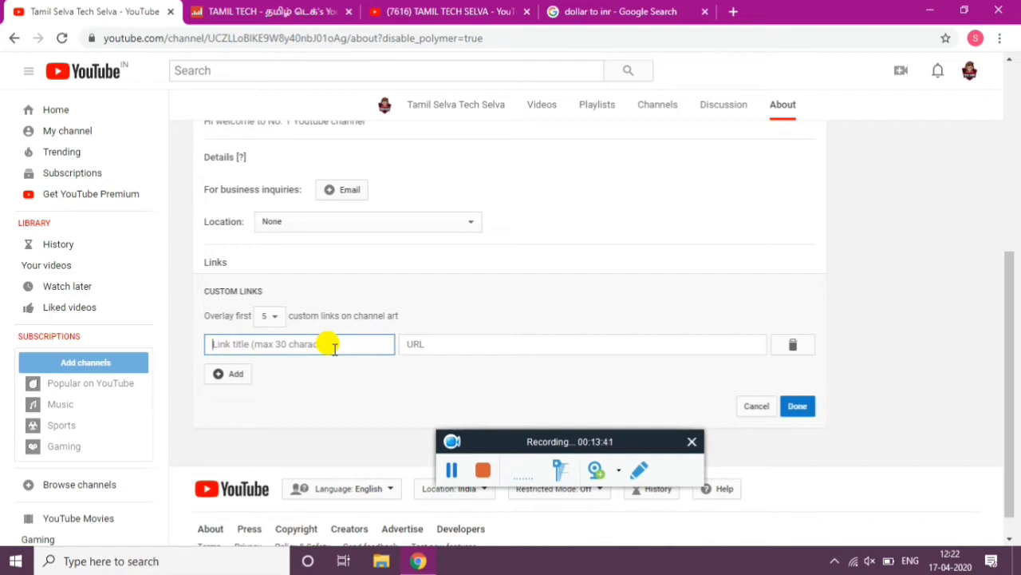
text(Face)
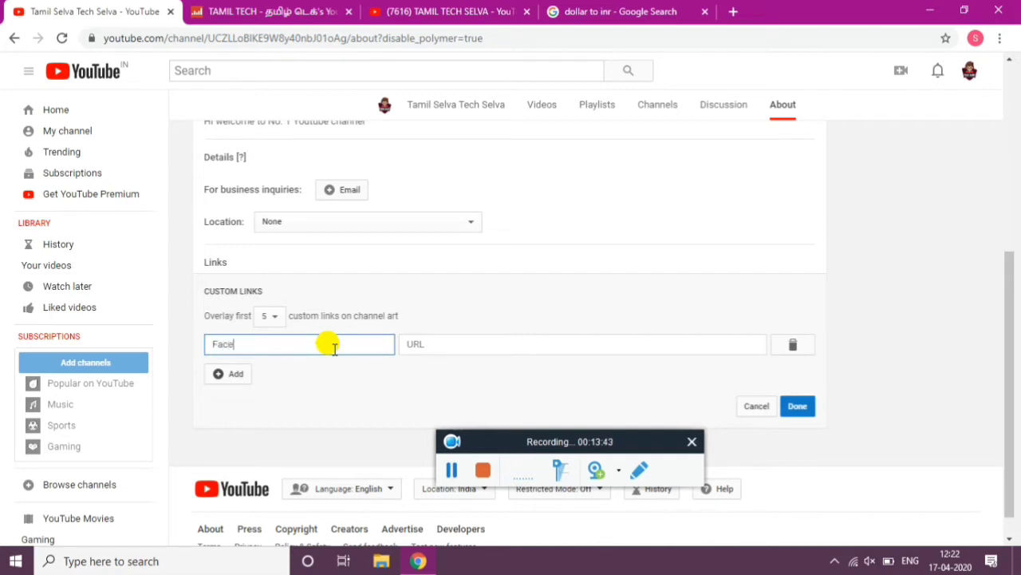
text(book)
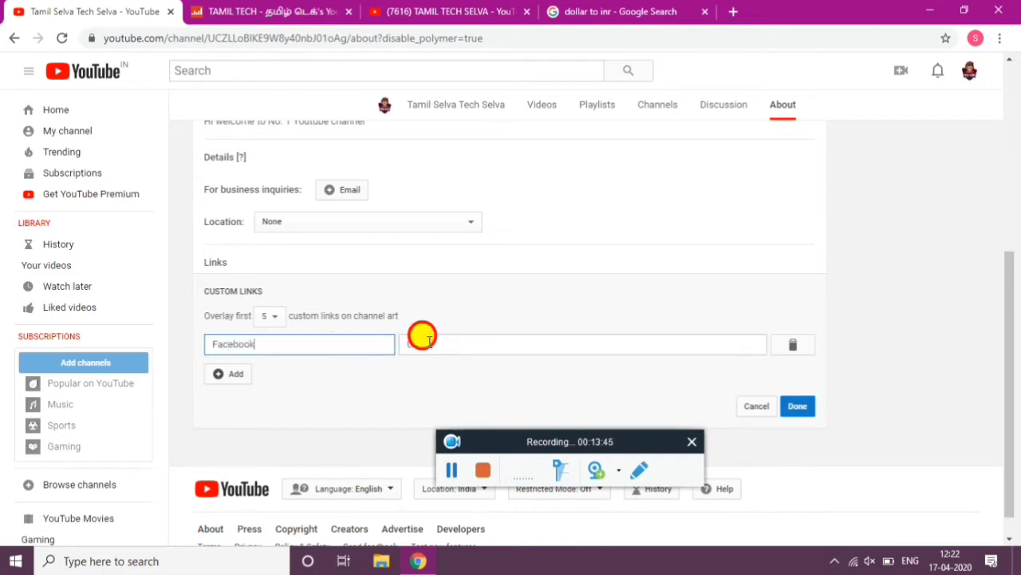
click(427, 342)
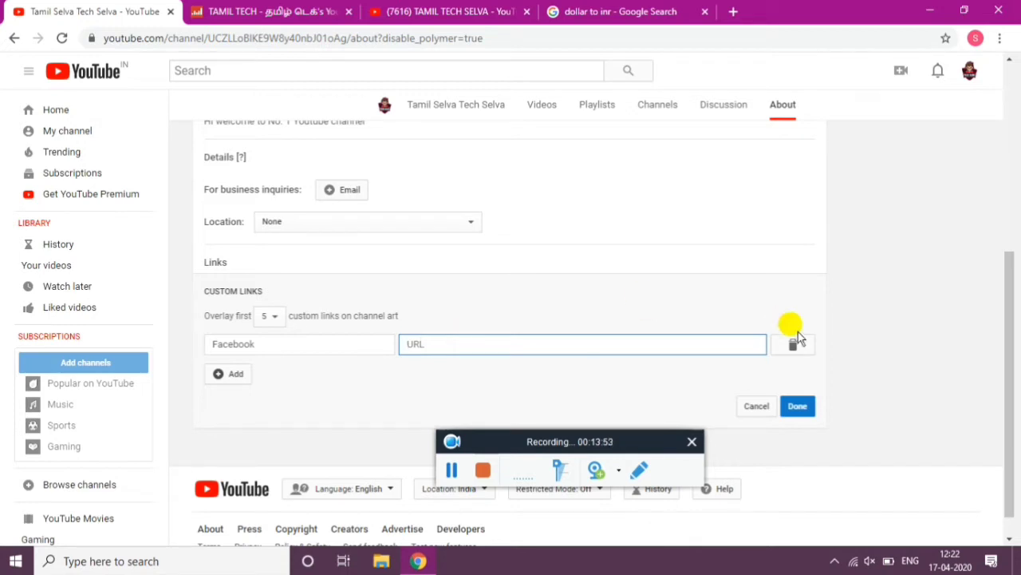
click(236, 373)
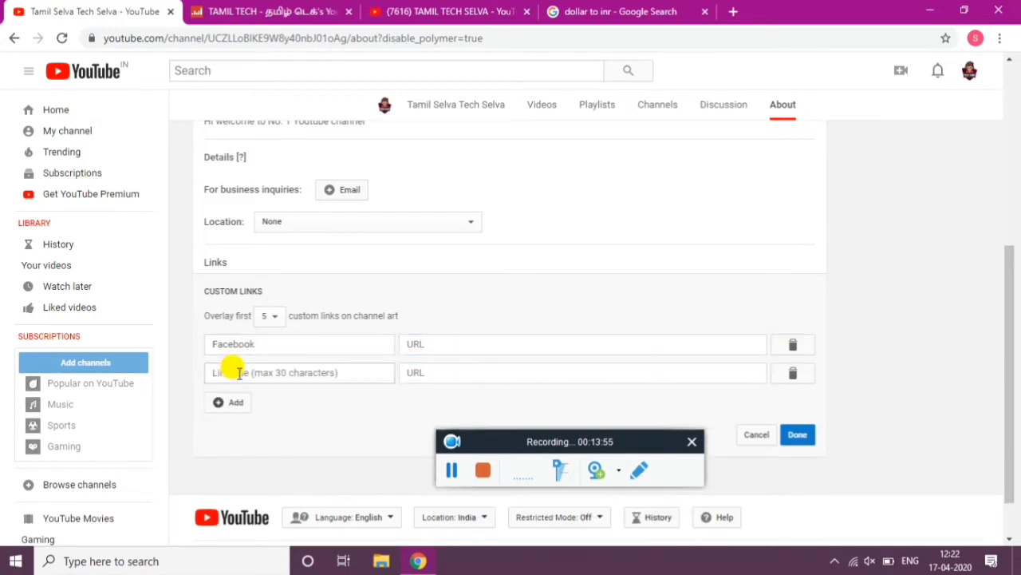
click(240, 371)
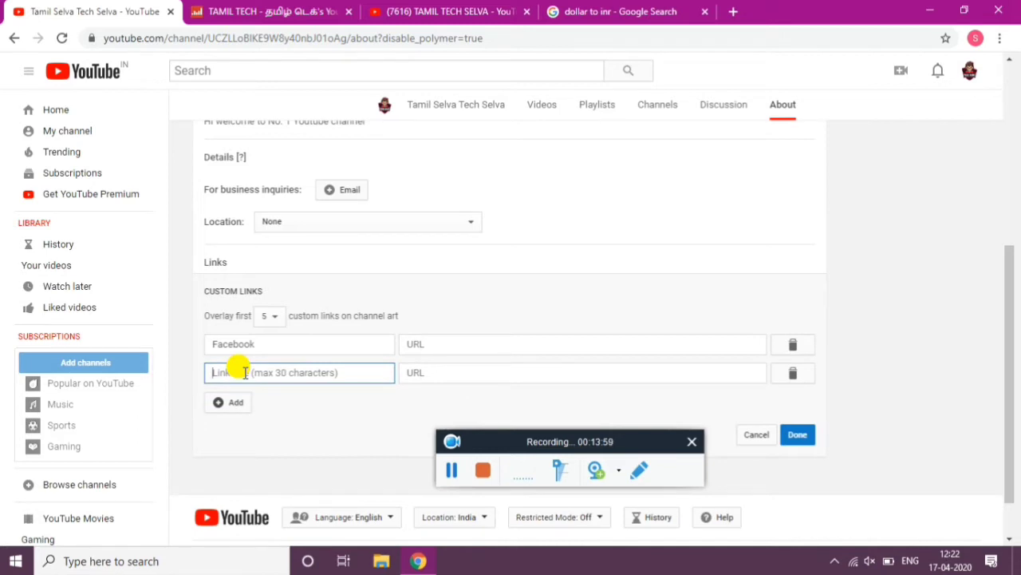
click(222, 402)
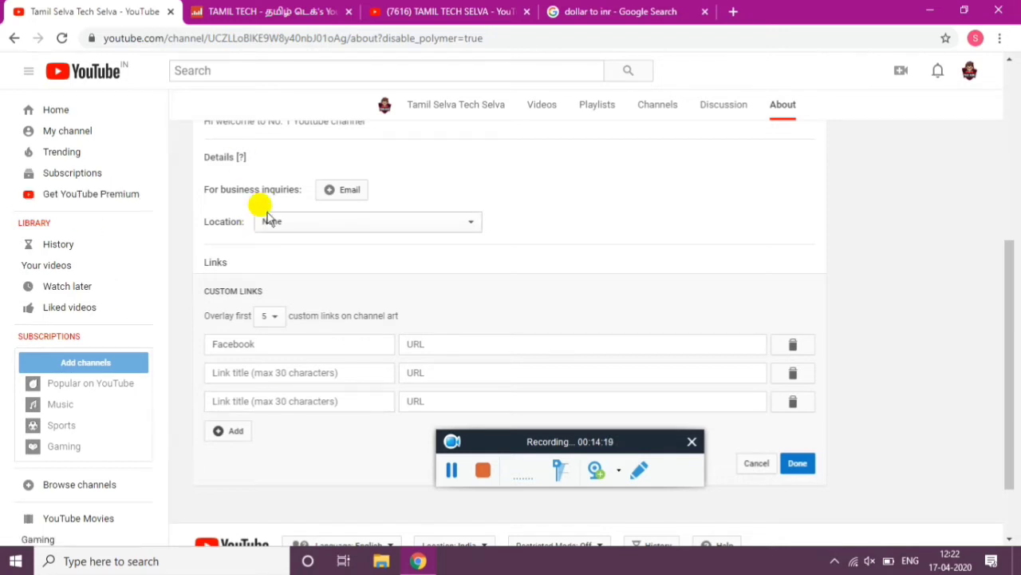
Step: Add a business-inquiries email field, then scroll down and back up the About editor
click(350, 195)
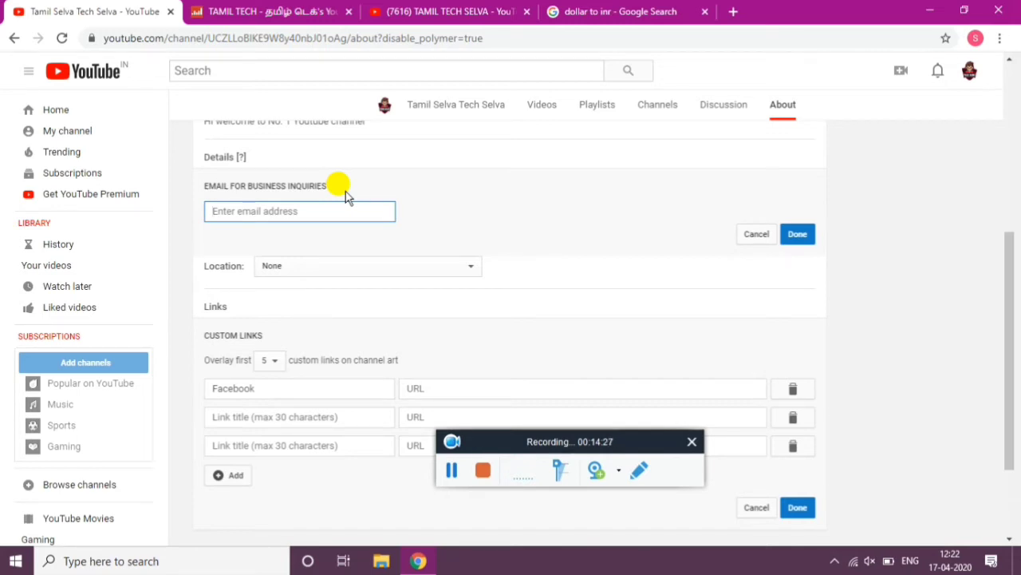
drag(1005, 292, 1007, 389)
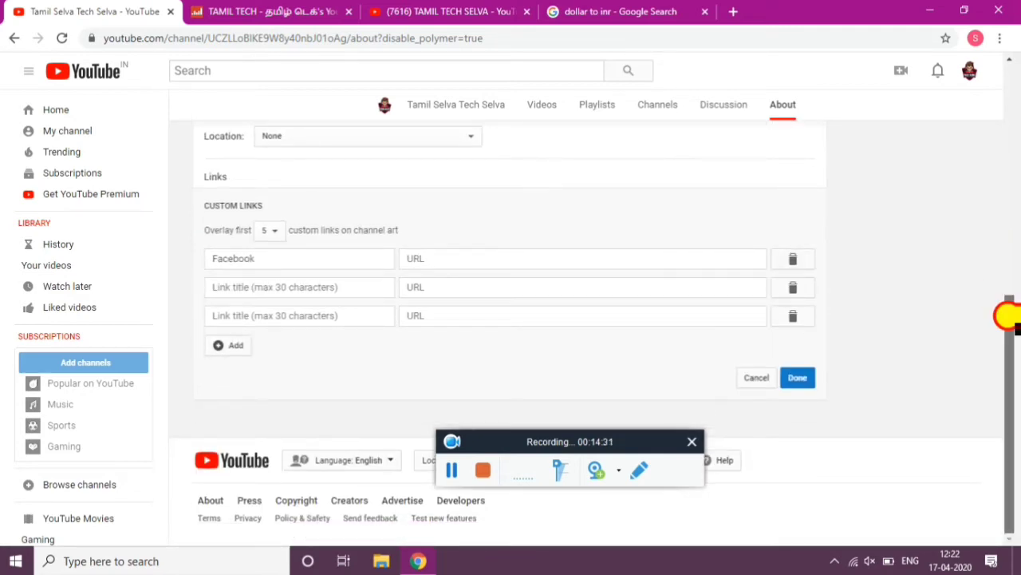
drag(1007, 315, 1007, 89)
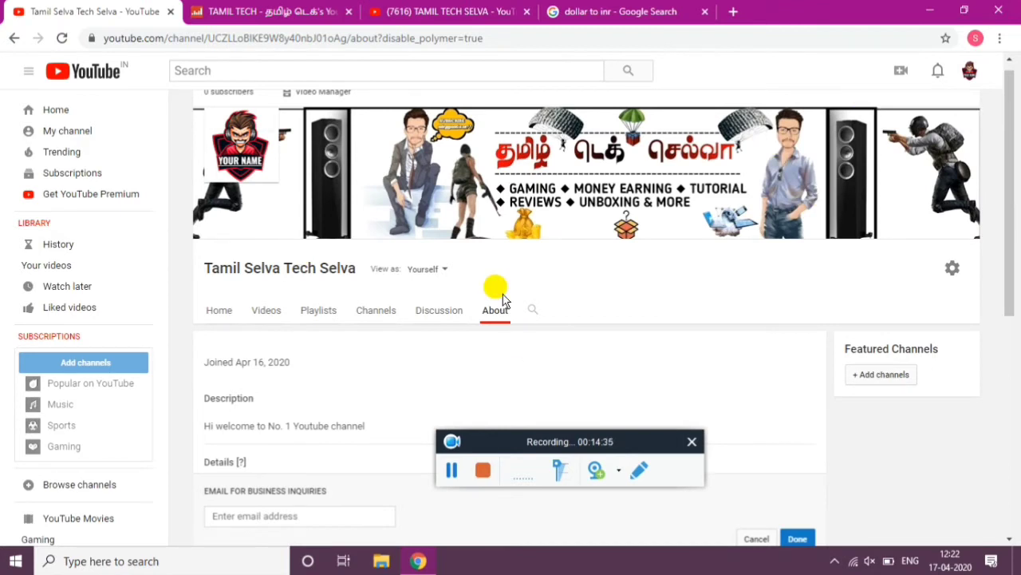
Step: Go to the channel's Creator Studio dashboard from the avatar menu
click(968, 73)
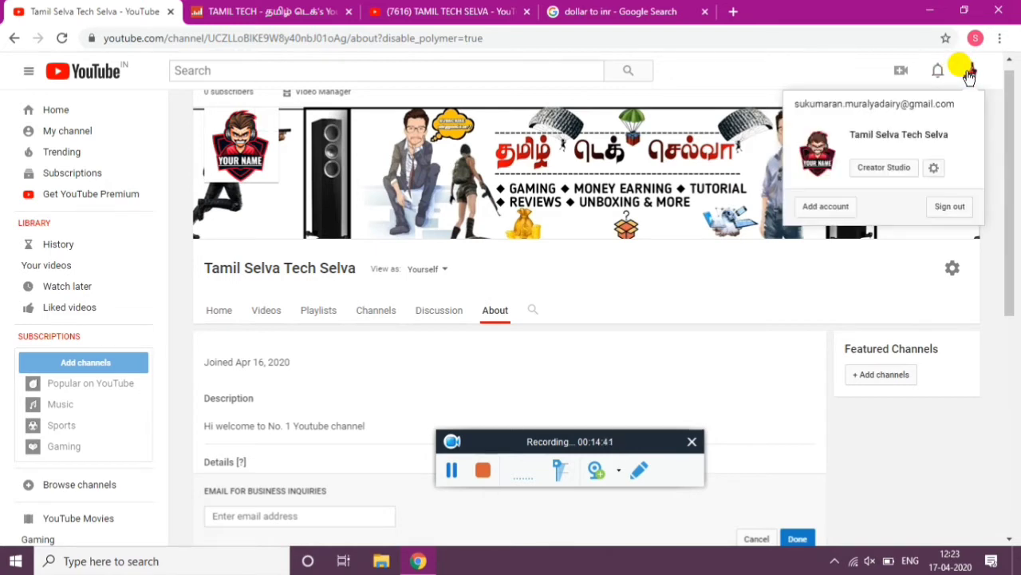
click(892, 169)
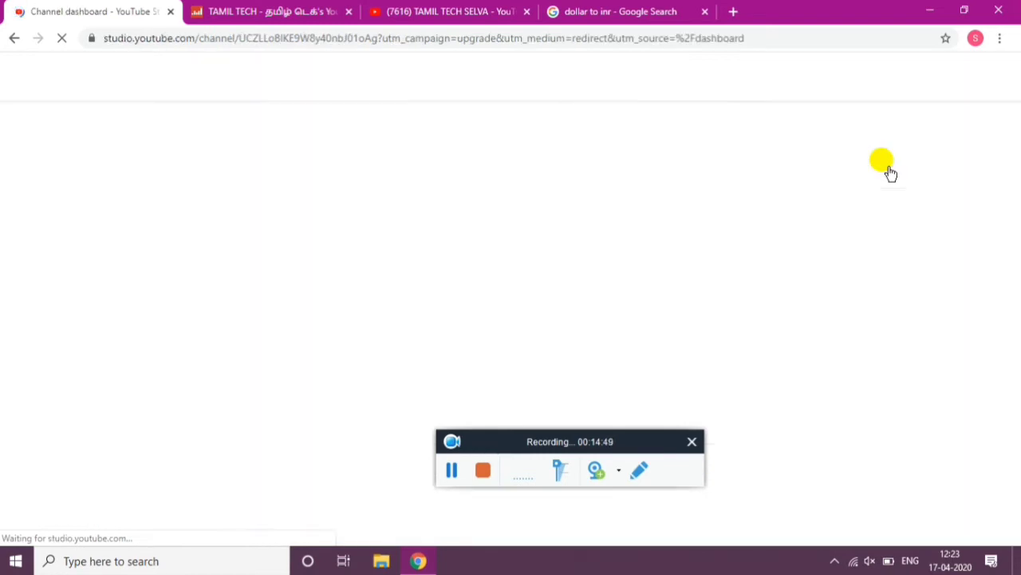
drag(1003, 186, 1003, 269)
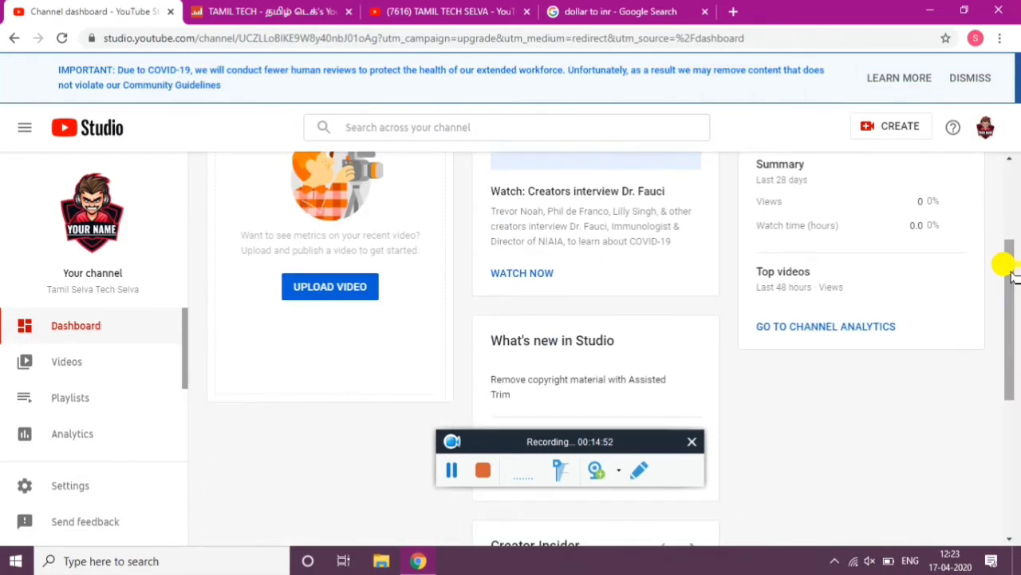
Step: Upload the 'How to change address in online indane gas' video from Downloads
click(329, 292)
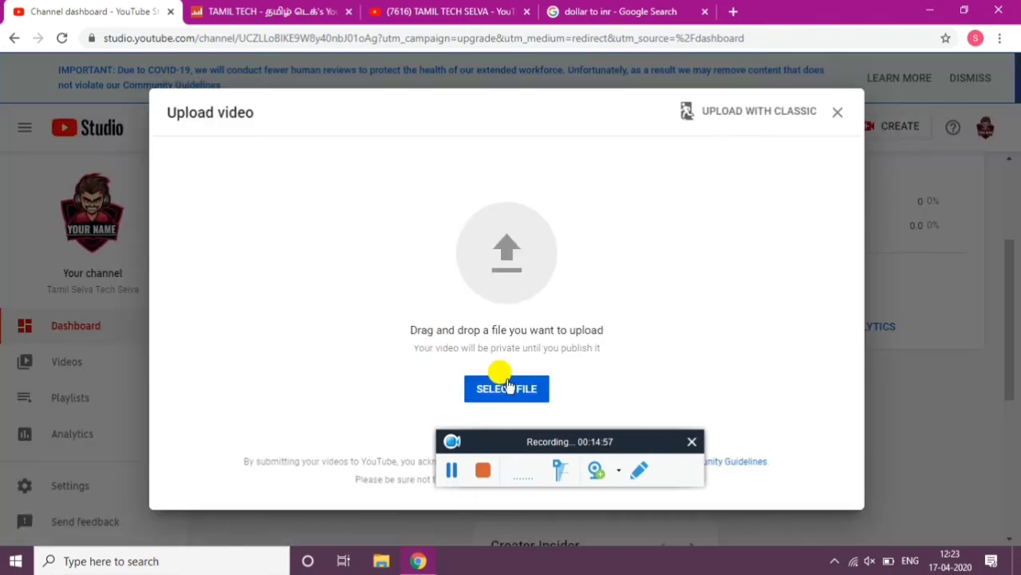
click(512, 393)
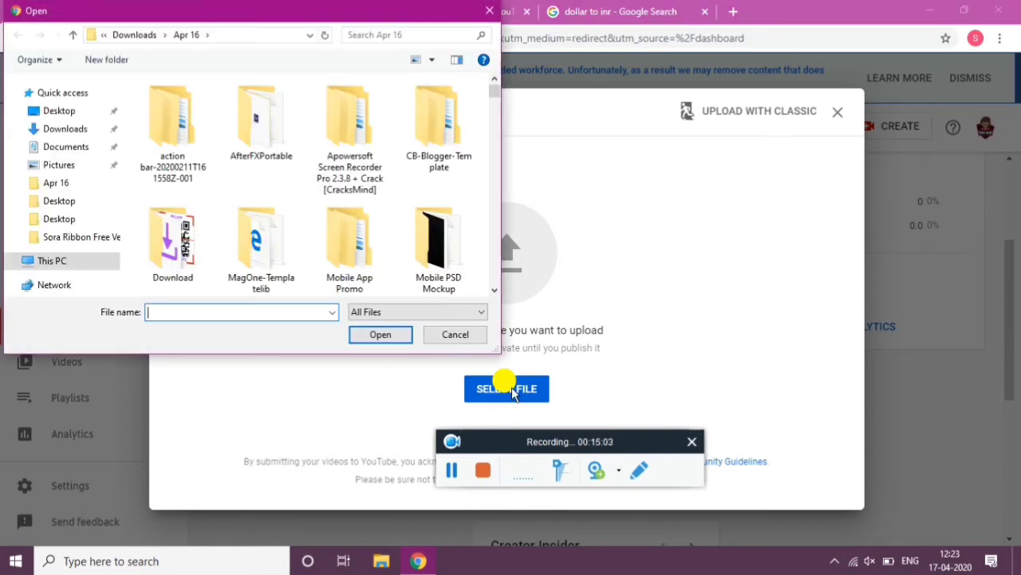
click(46, 128)
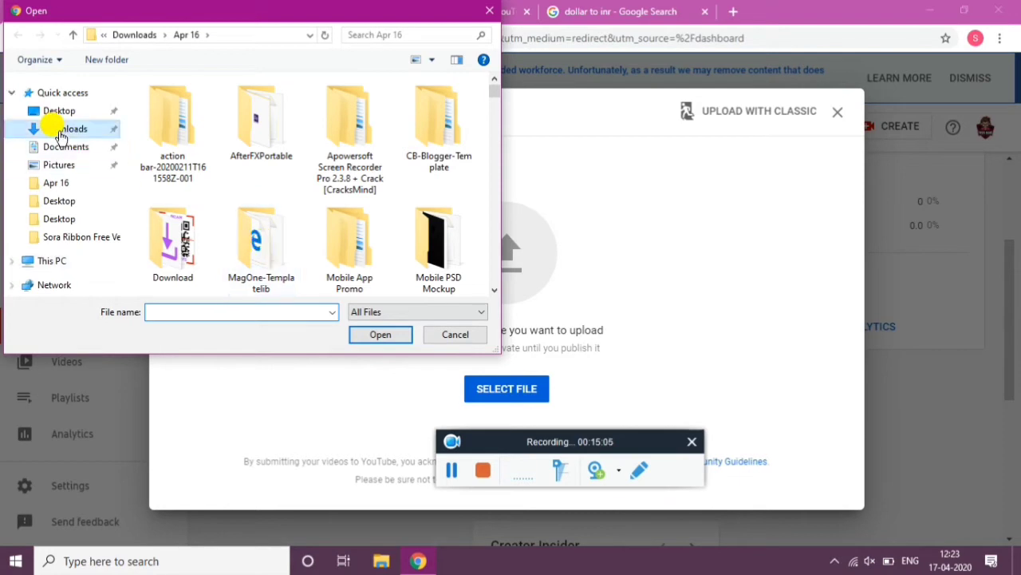
click(160, 119)
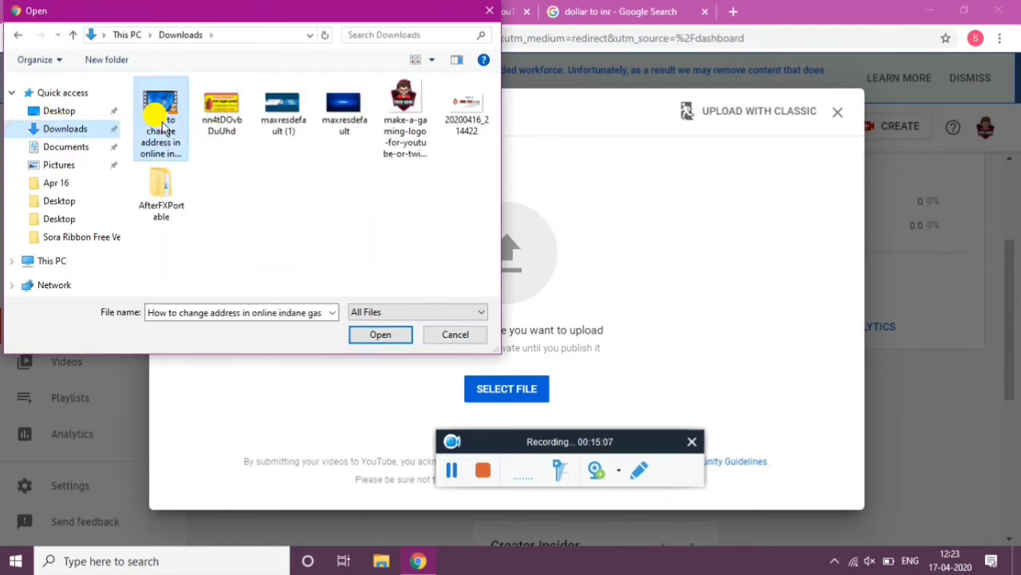
click(375, 337)
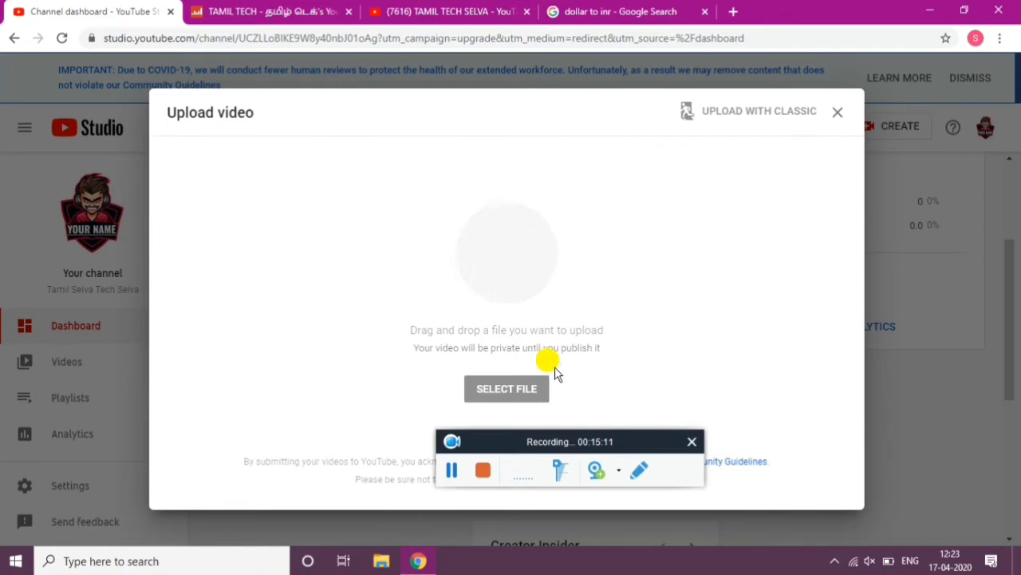
Step: Title the video 'How to change gas hkjkkkllk' and give it a placeholder description
click(359, 249)
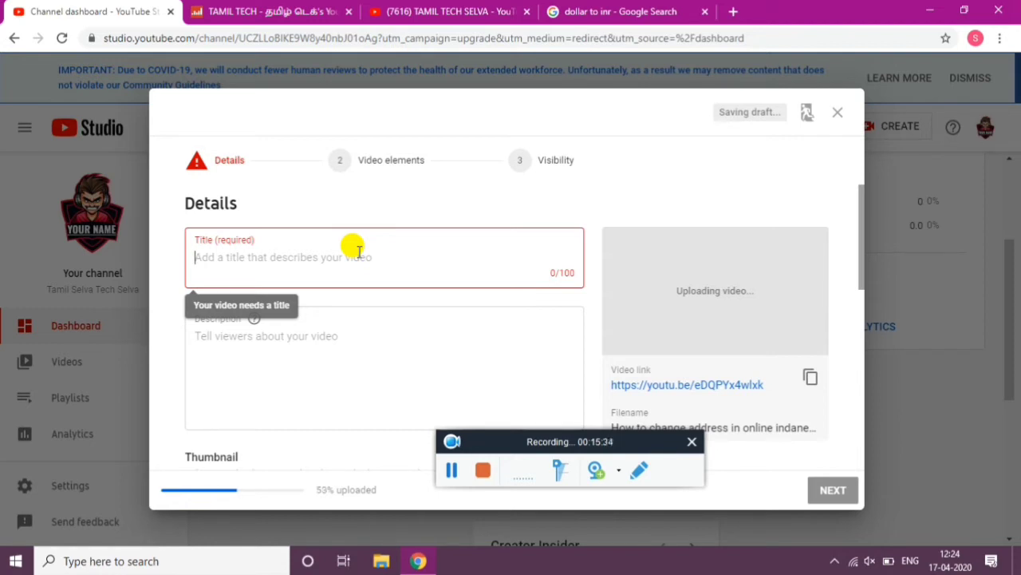
text(Ho)
text(w to change gas hkjkkkllk)
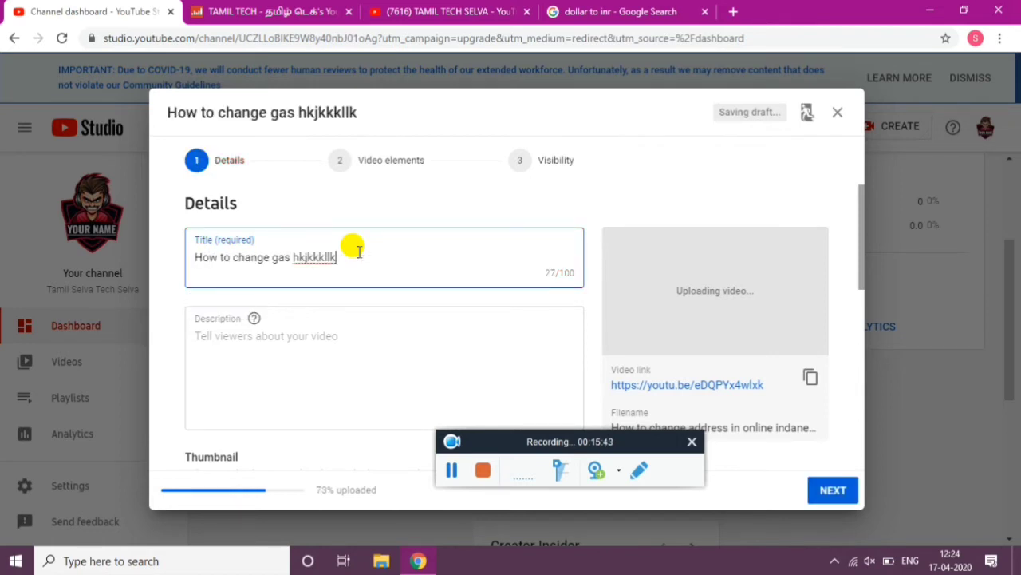
click(233, 348)
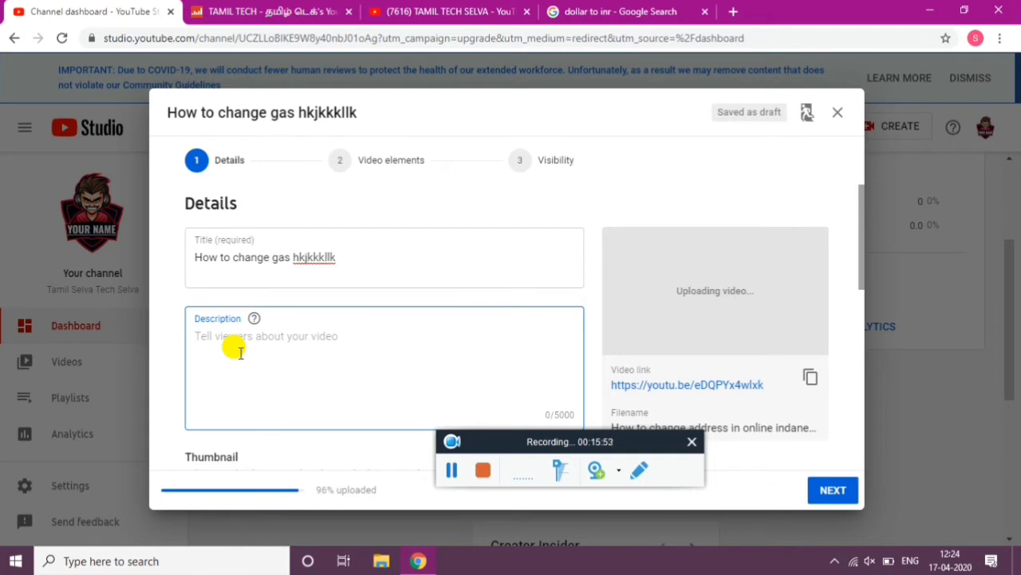
text(gv)
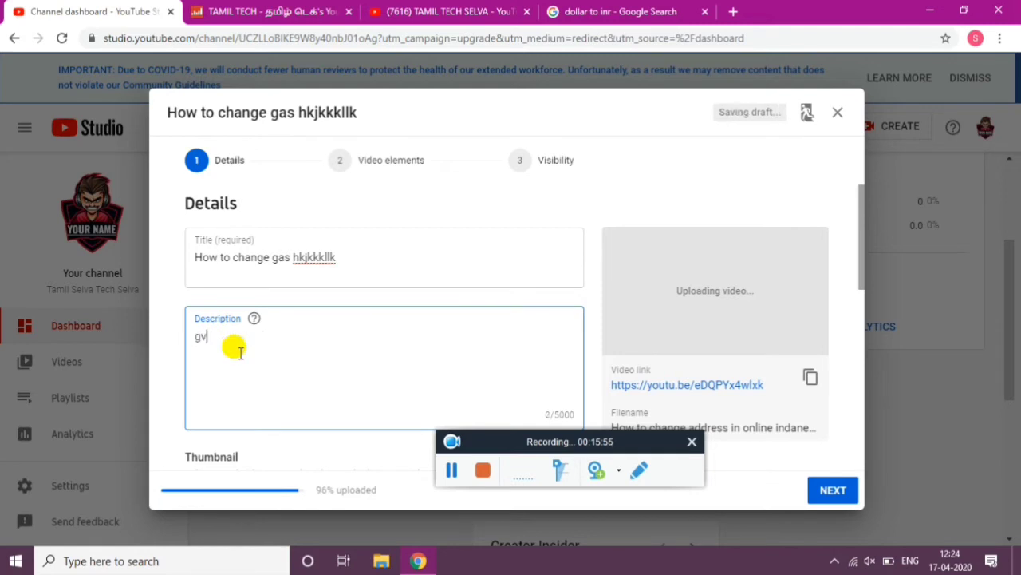
text(iehguwhguiwghuehgiwrgjbjkbn)
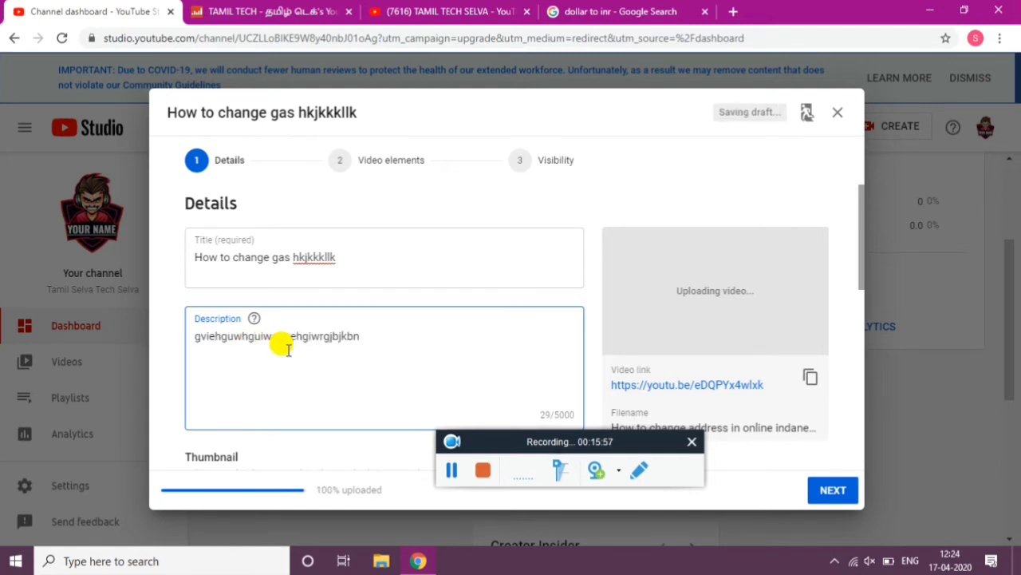
drag(864, 220, 867, 252)
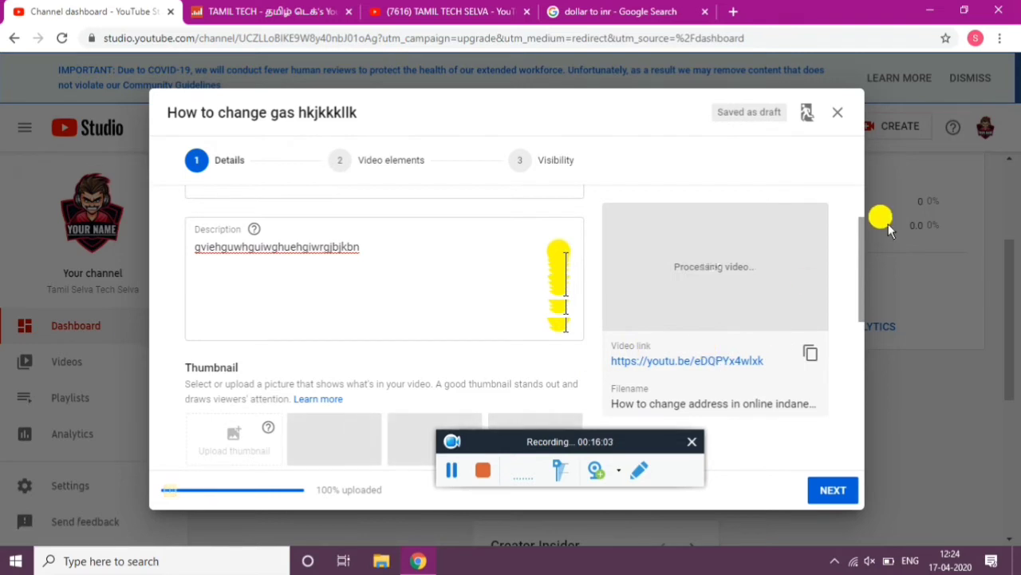
Step: Choose the third auto-generated thumbnail, play the preview, and reveal the custom-thumbnail verification note
drag(861, 234, 860, 280)
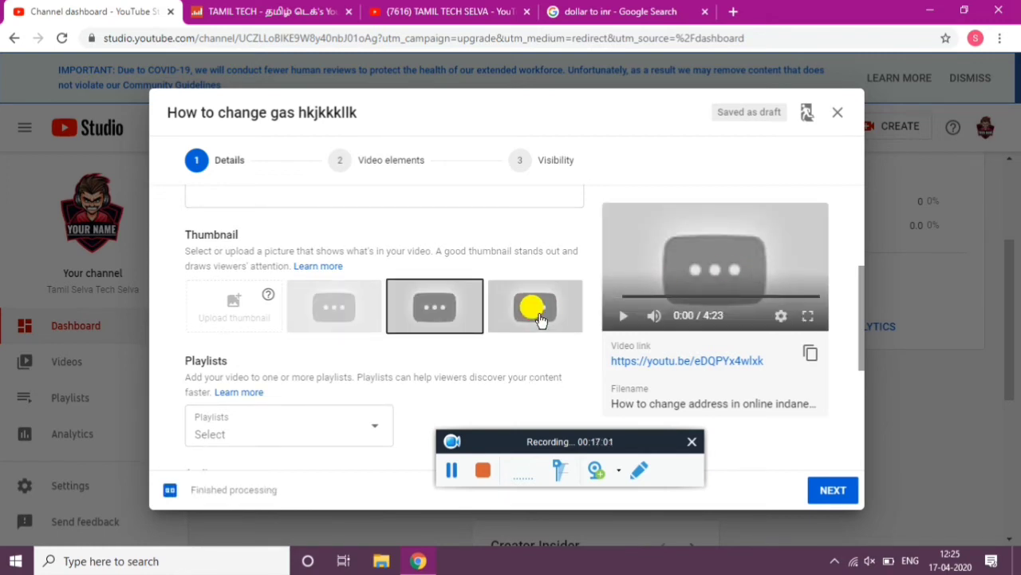
click(538, 313)
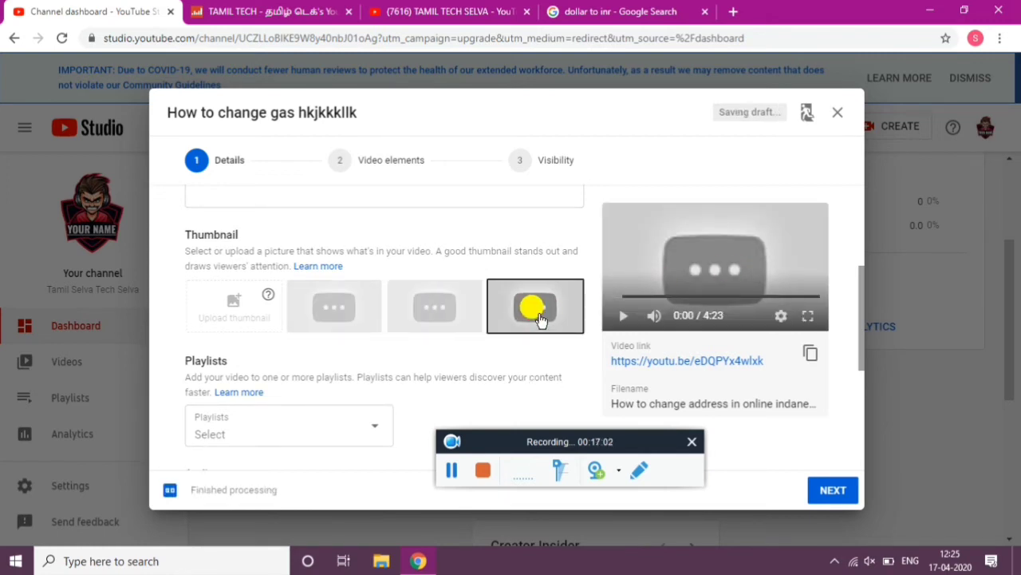
click(623, 319)
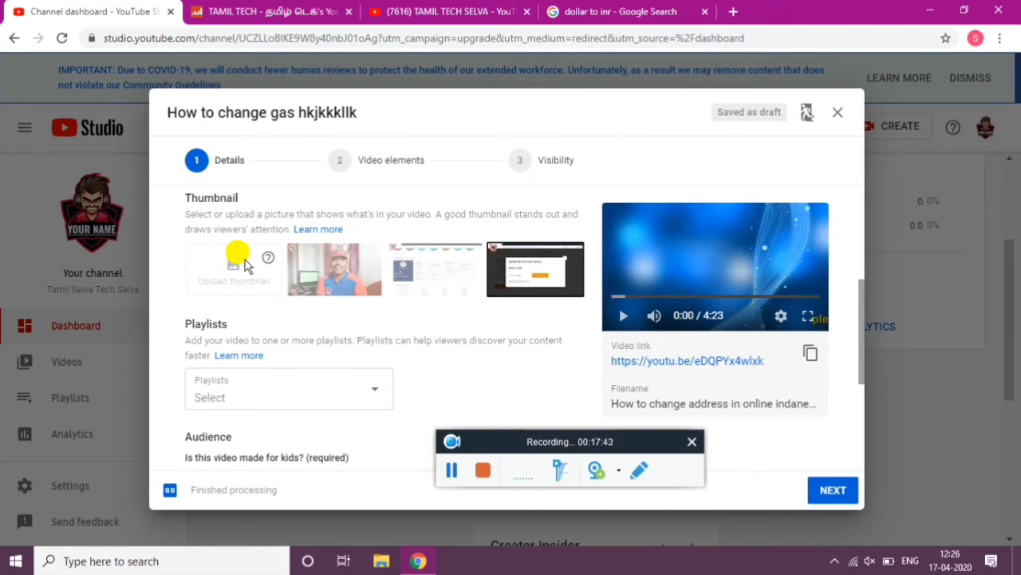
mouse_move(266, 257)
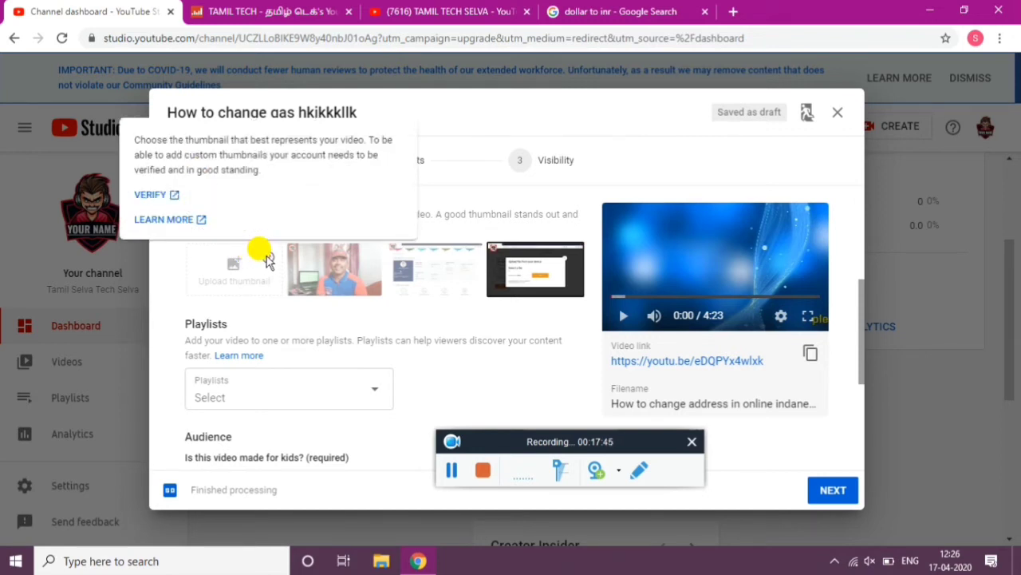
Step: Verify the account by text message, submitting the phone number and the six-digit code
click(151, 195)
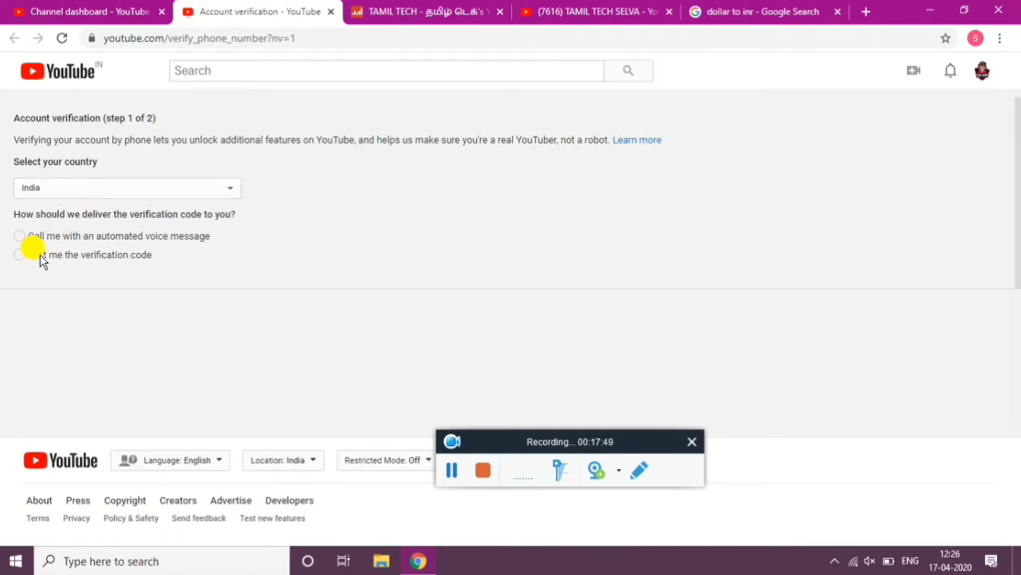
click(40, 257)
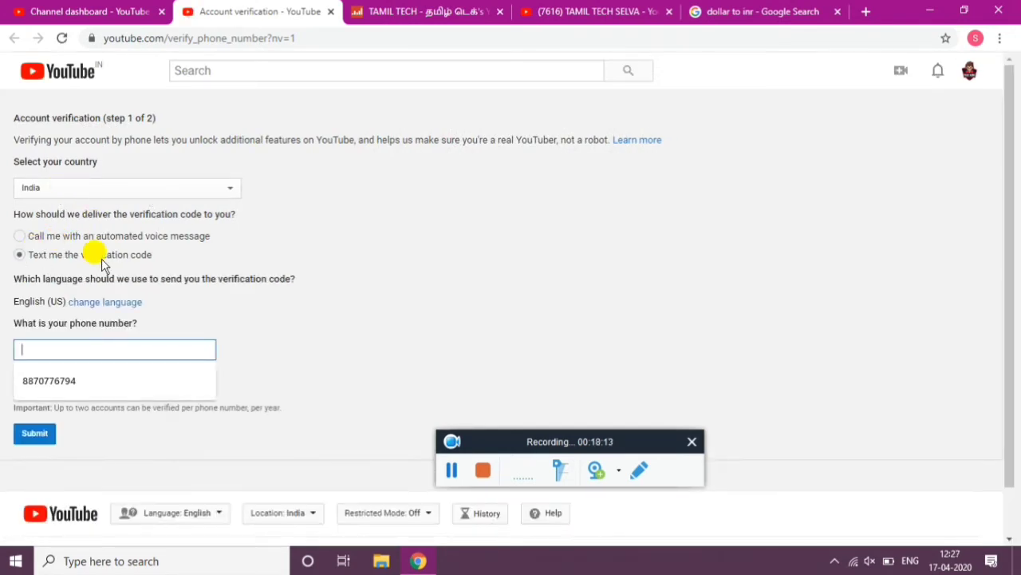
click(79, 380)
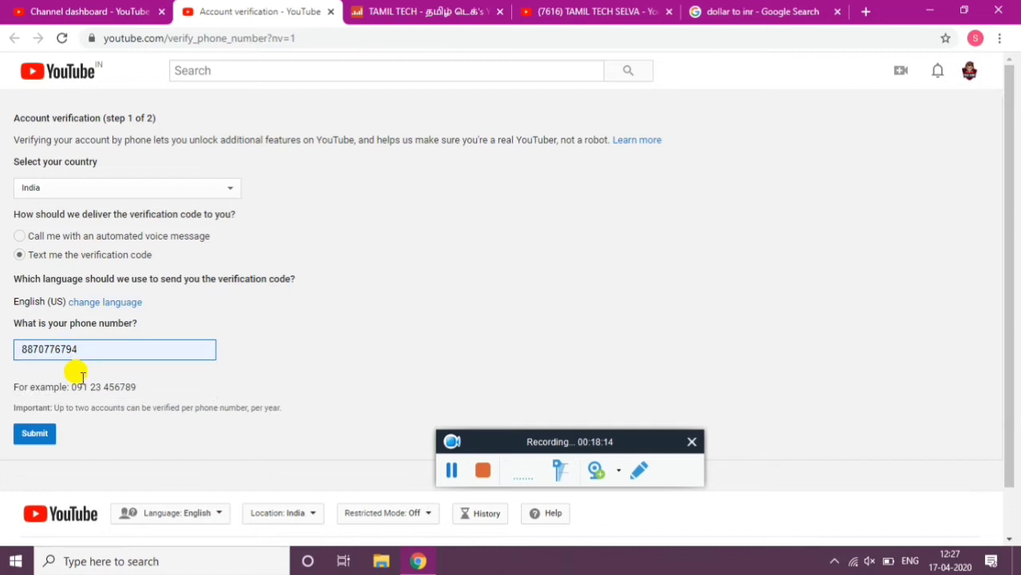
click(36, 435)
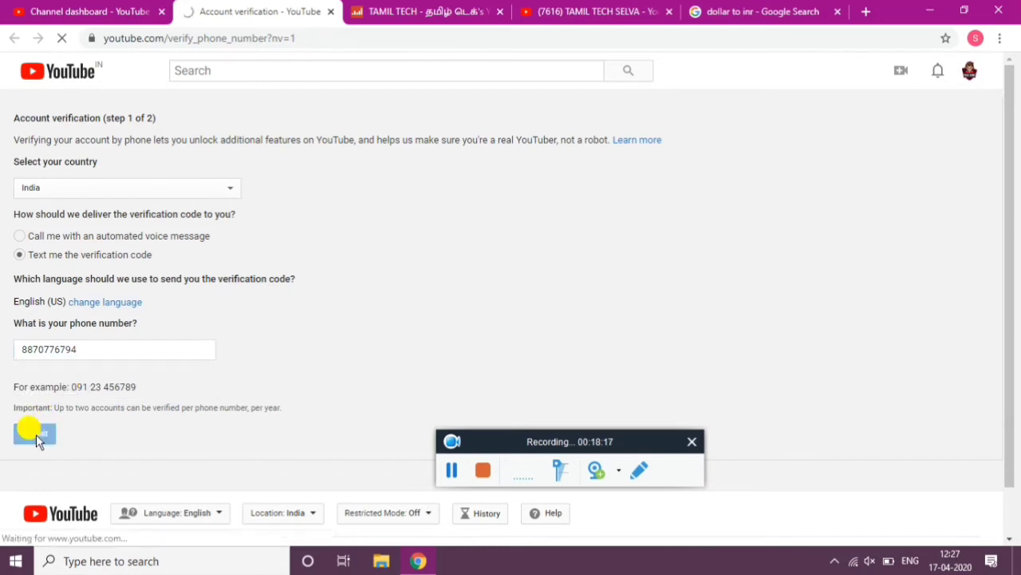
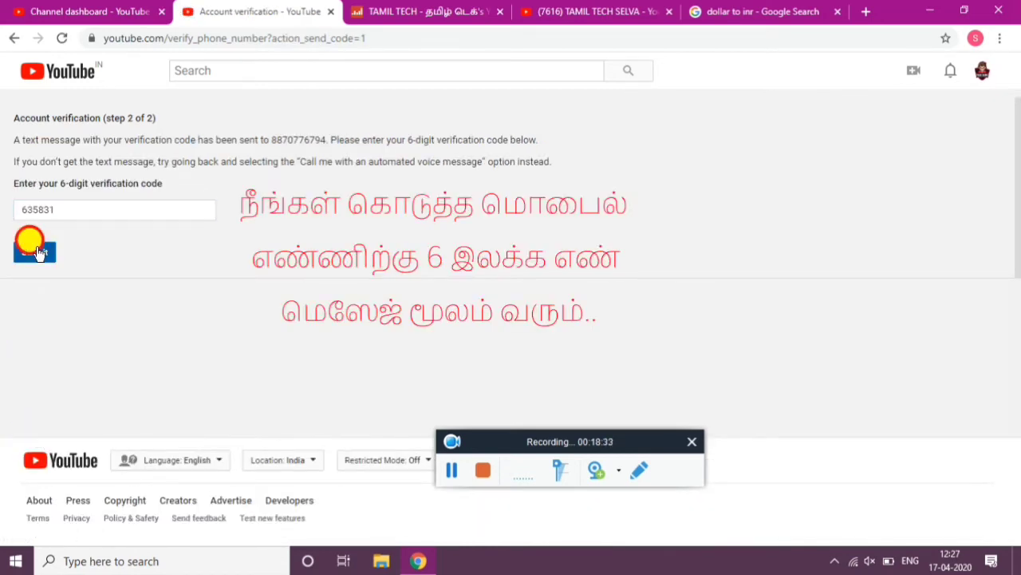
click(36, 252)
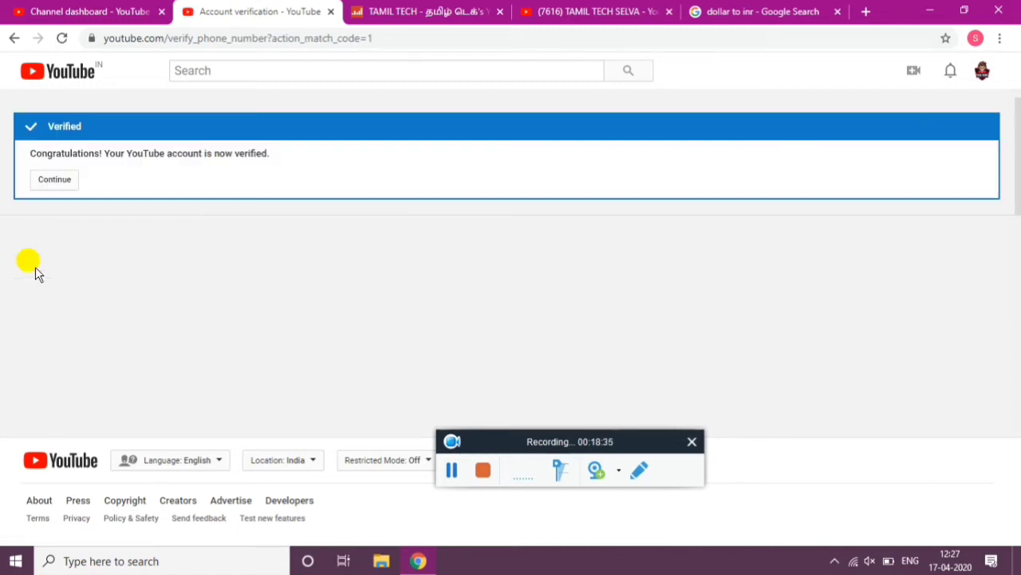
click(55, 180)
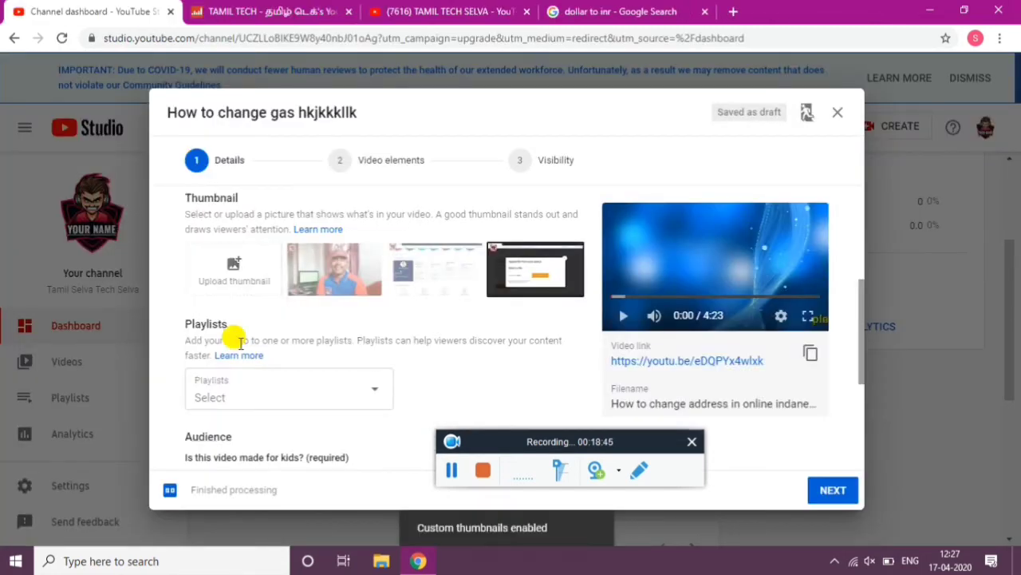
Step: Set nn4tDOvbDuUhd from Downloads as the custom thumbnail and check the Playlists options
click(224, 279)
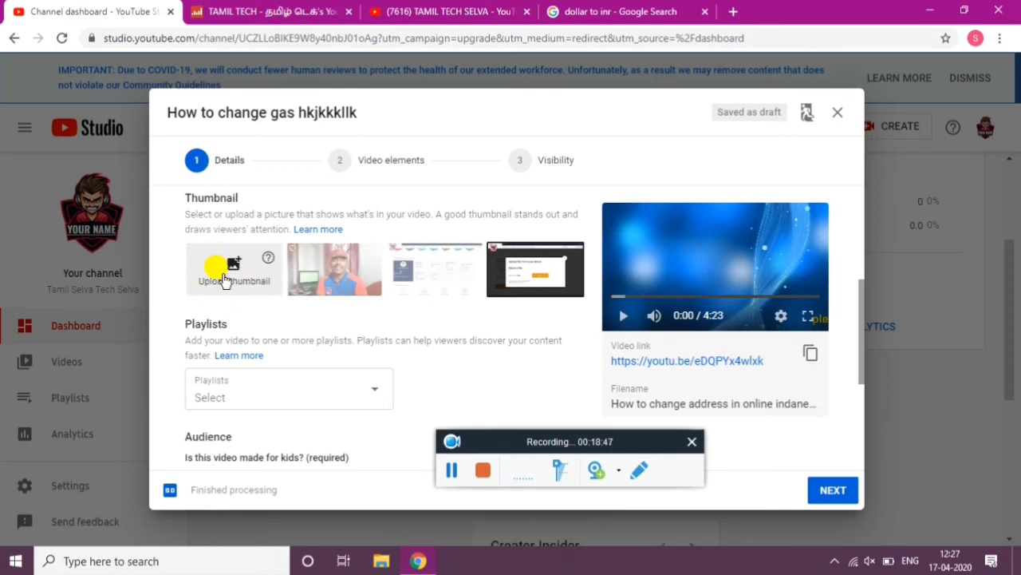
click(224, 280)
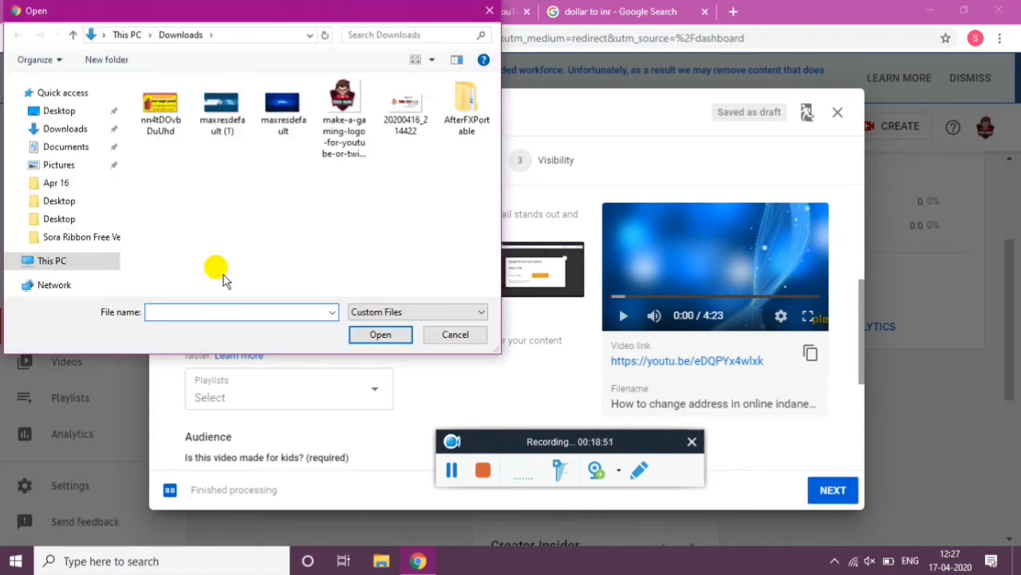
click(160, 108)
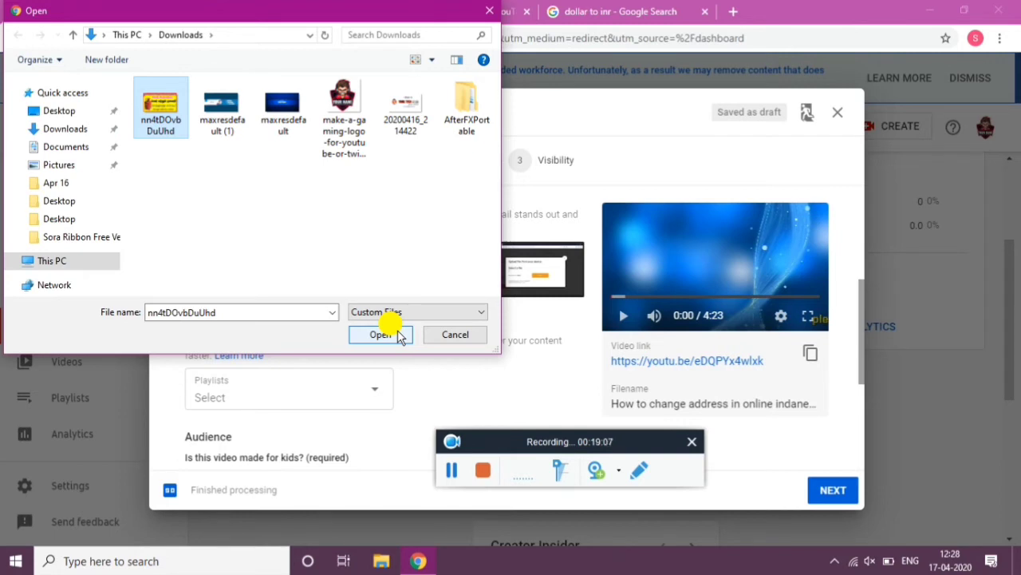
click(382, 336)
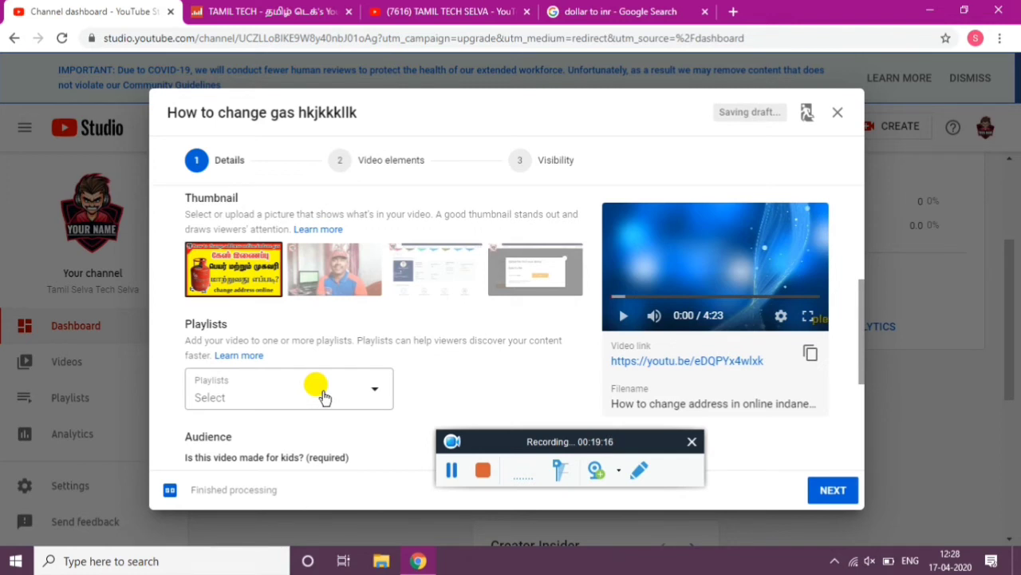
click(372, 387)
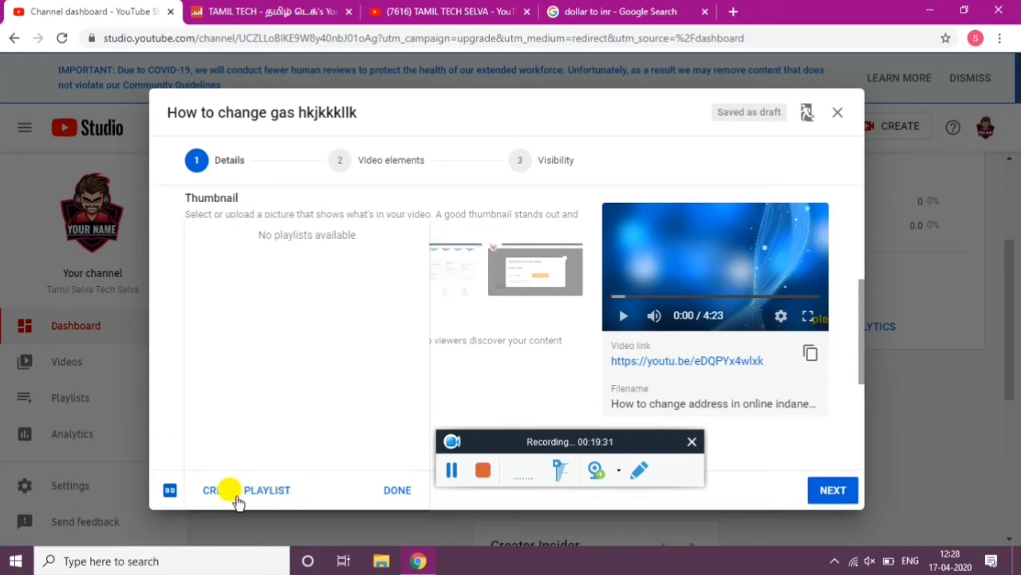
Step: Leave the playlist empty, mark the video not made for kids with no age restriction, and continue
click(397, 490)
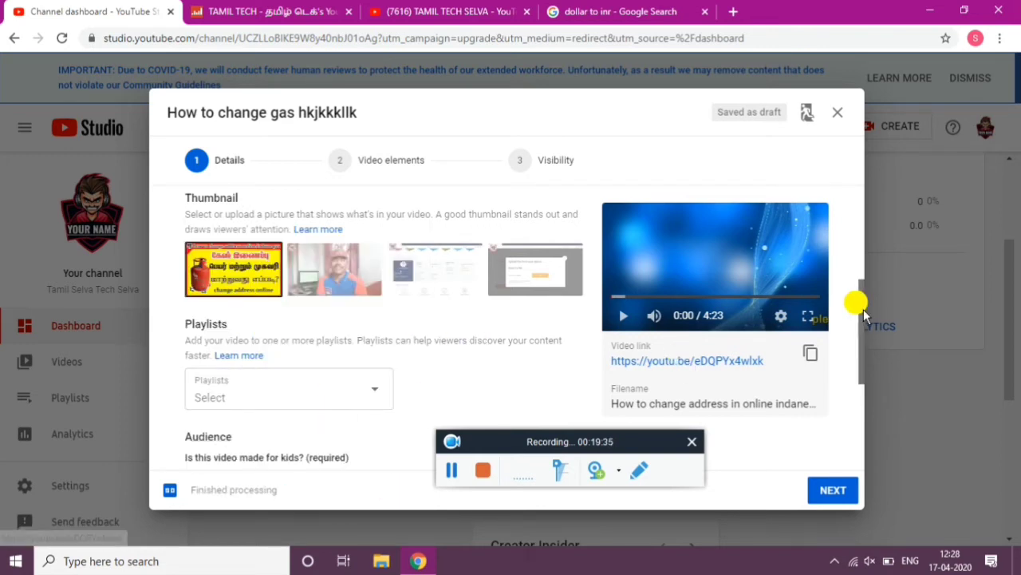
drag(863, 309, 863, 385)
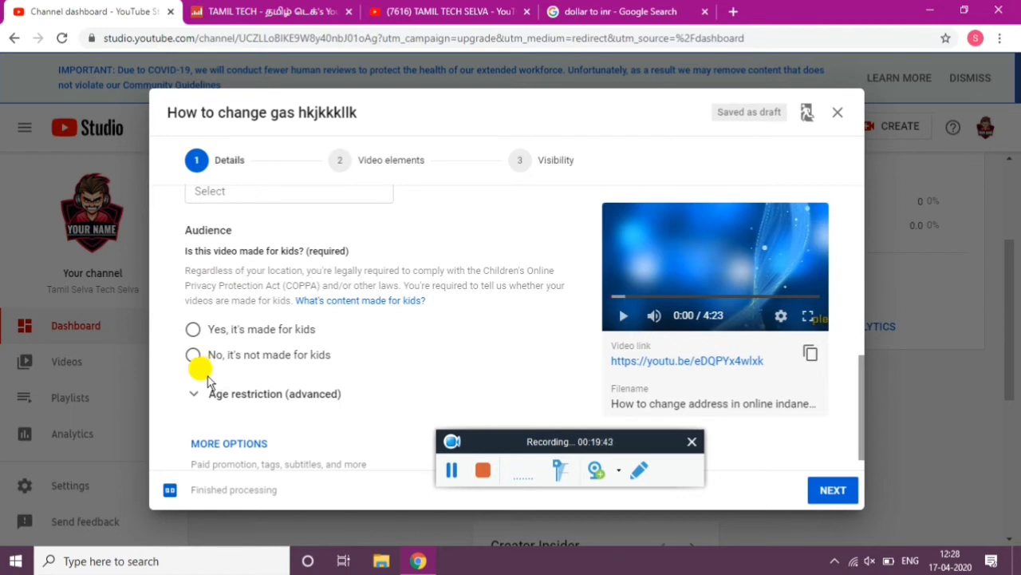
click(193, 354)
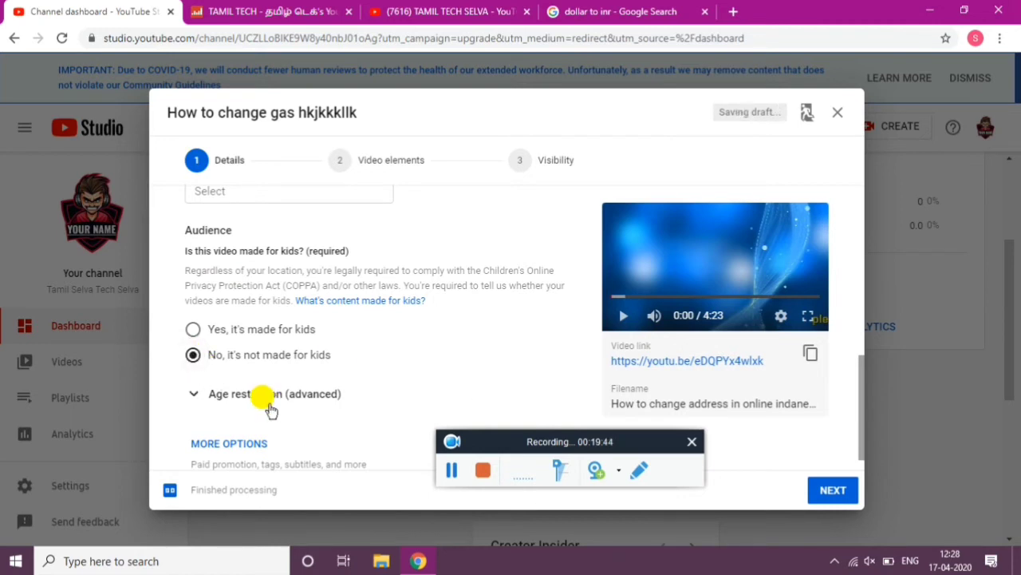
click(206, 394)
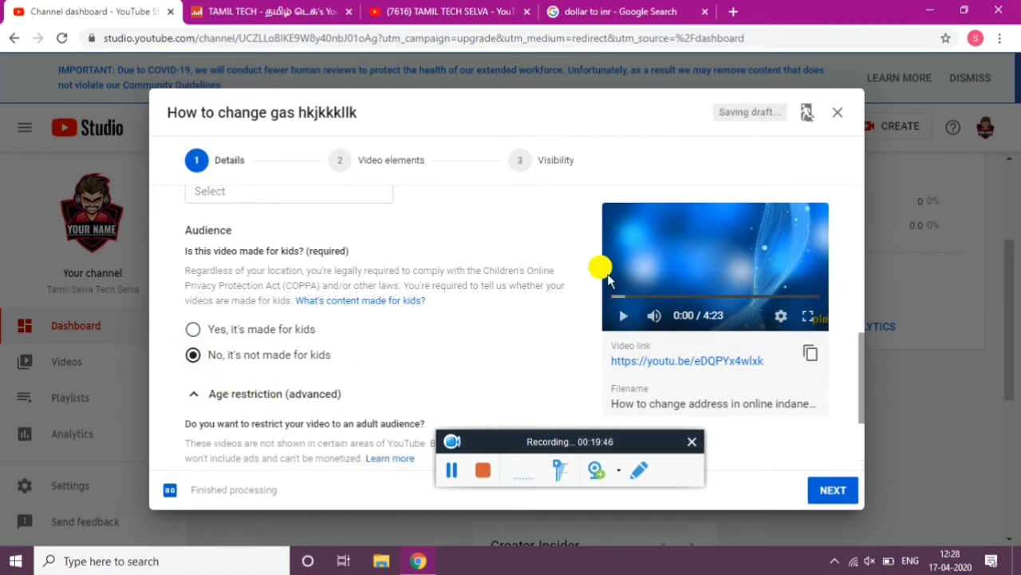
drag(862, 340, 860, 402)
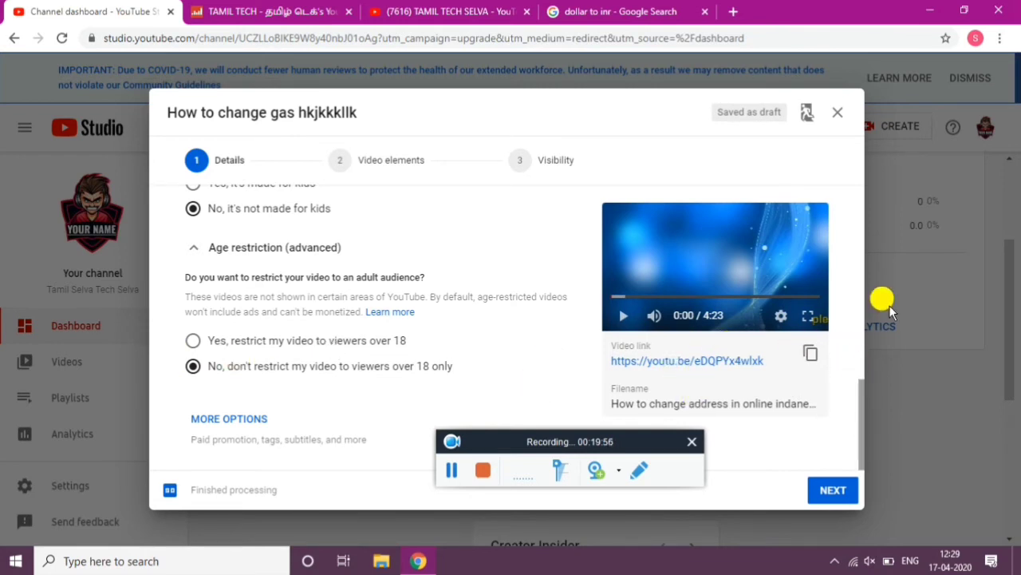
click(832, 493)
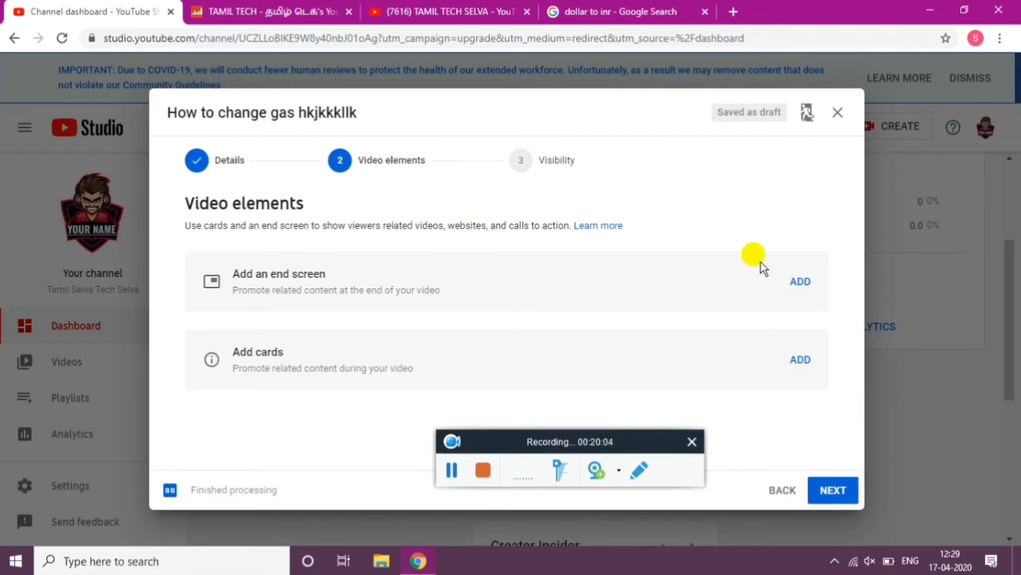
Step: Open the end screen editor, discard it without adding anything, and continue to Visibility
click(799, 289)
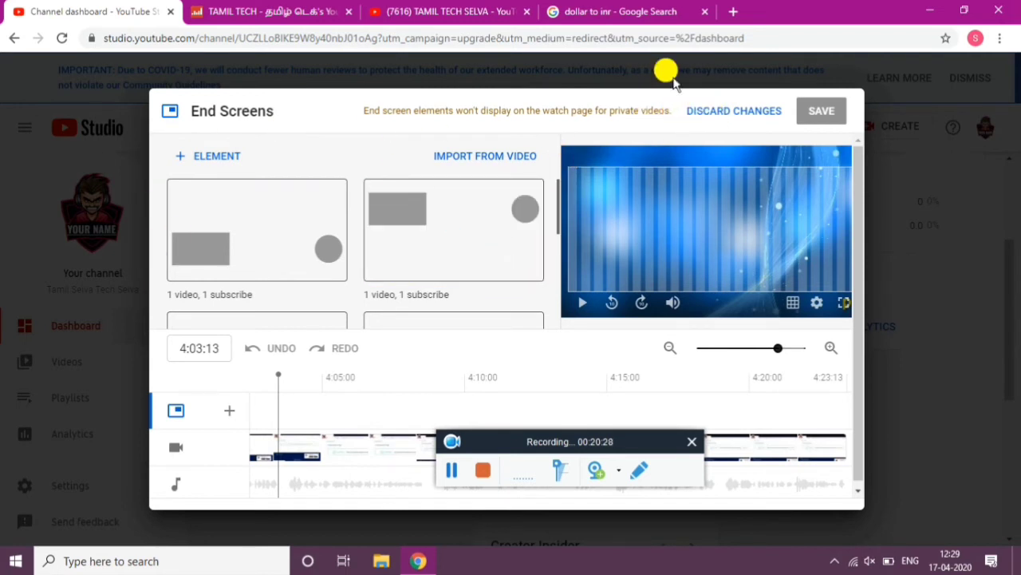
click(705, 110)
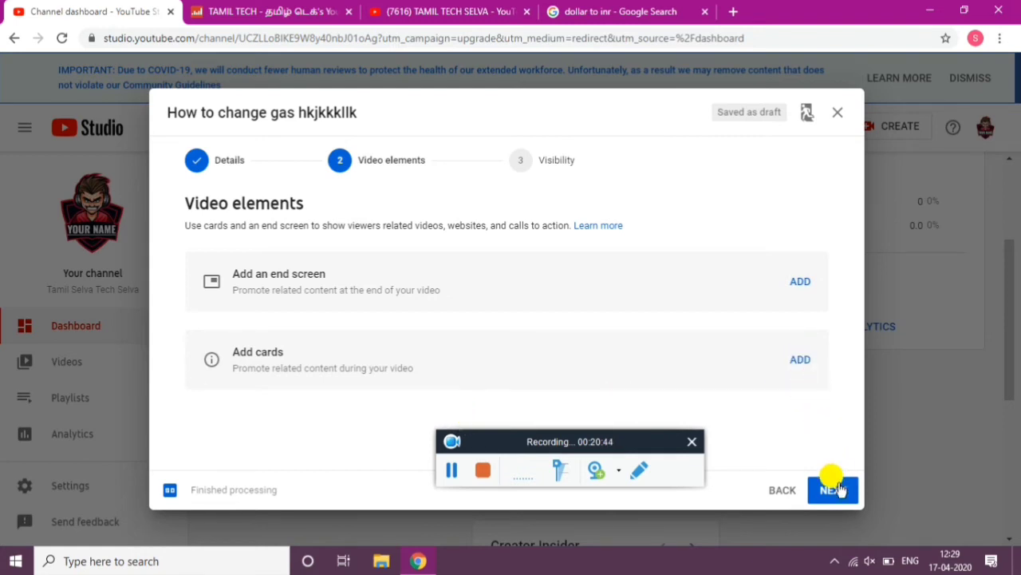
click(835, 488)
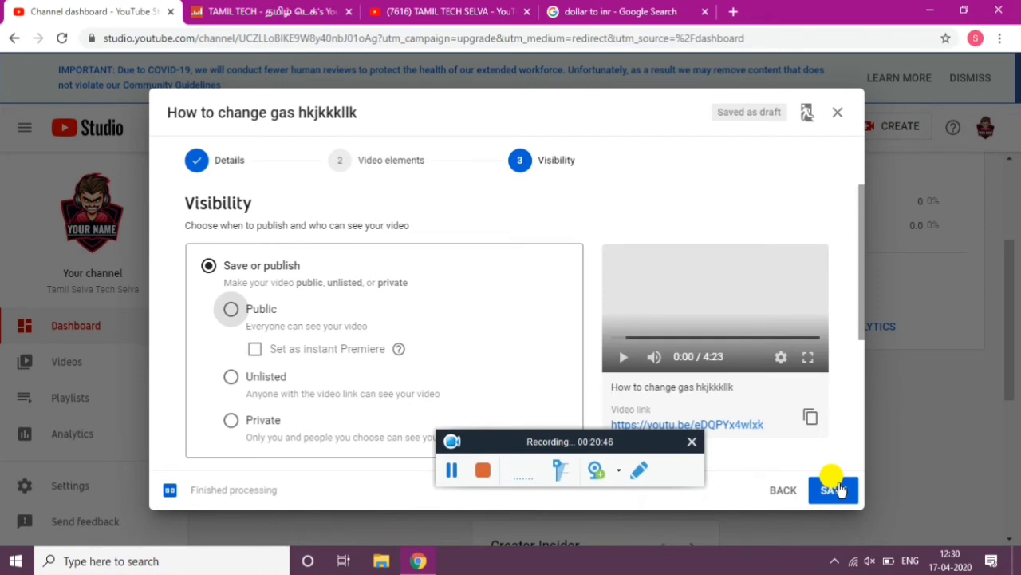
Step: Publish 'How to change gas hkjkkkllk' as Public, copy its link, and close the confirmation
click(232, 315)
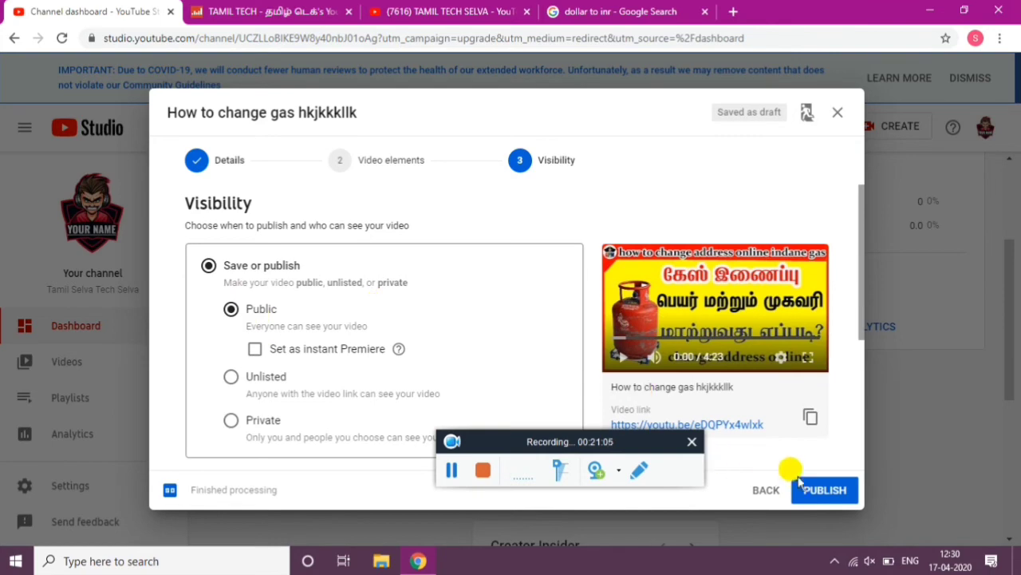
click(821, 490)
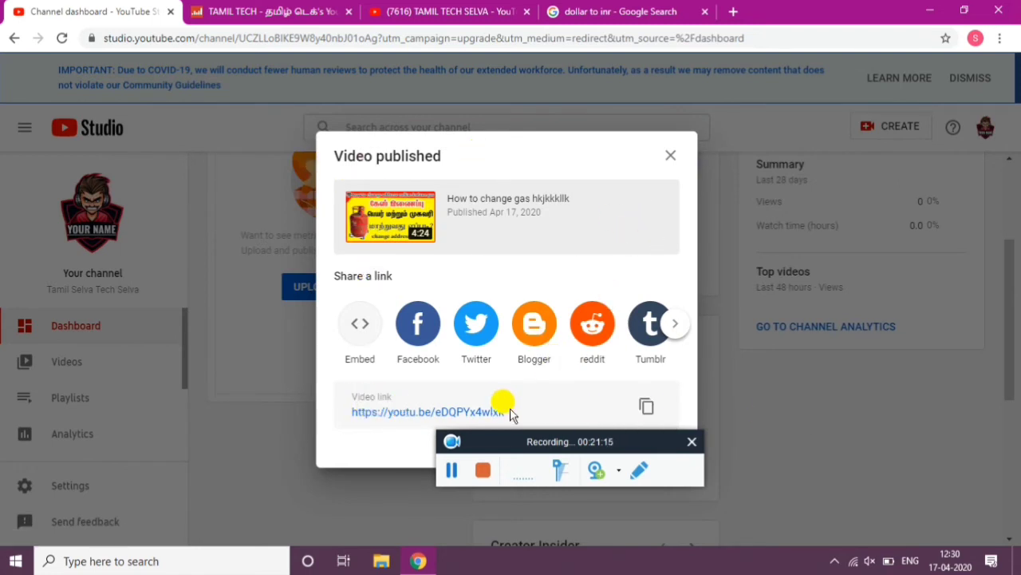
click(653, 411)
click(672, 157)
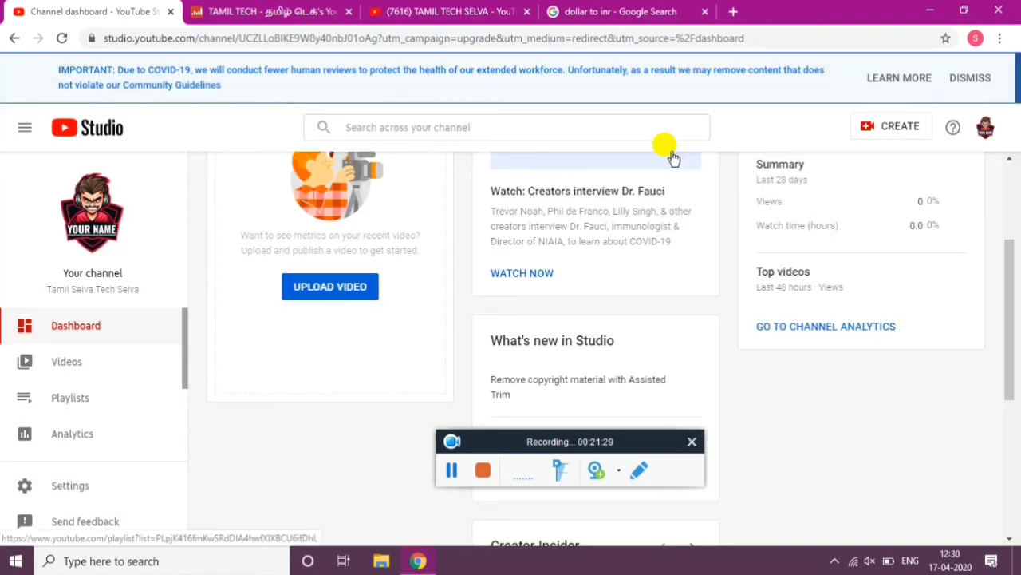
Step: Switch from YouTube Studio to the public YouTube channel page via the avatar menu
click(986, 131)
click(986, 130)
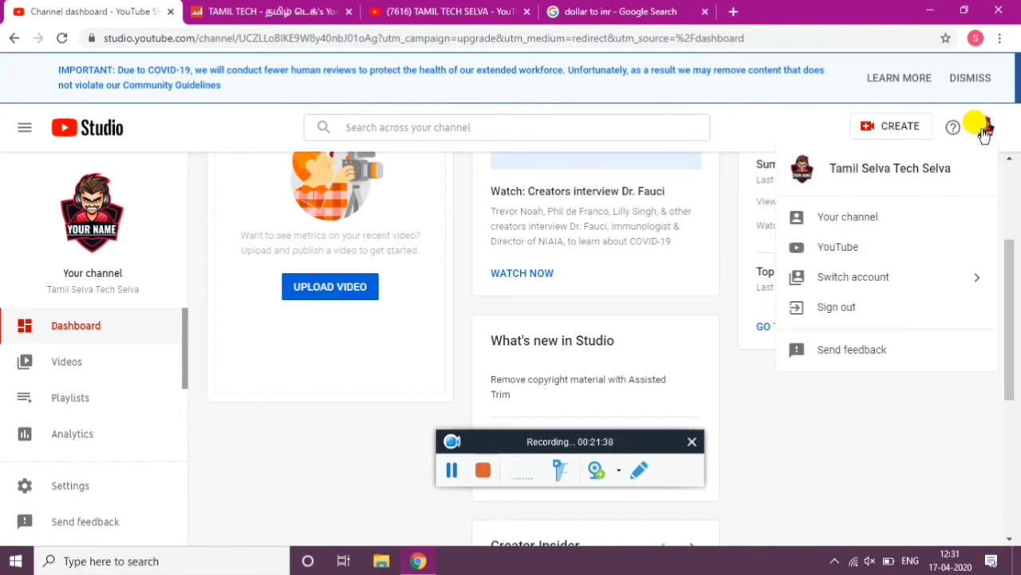
click(848, 217)
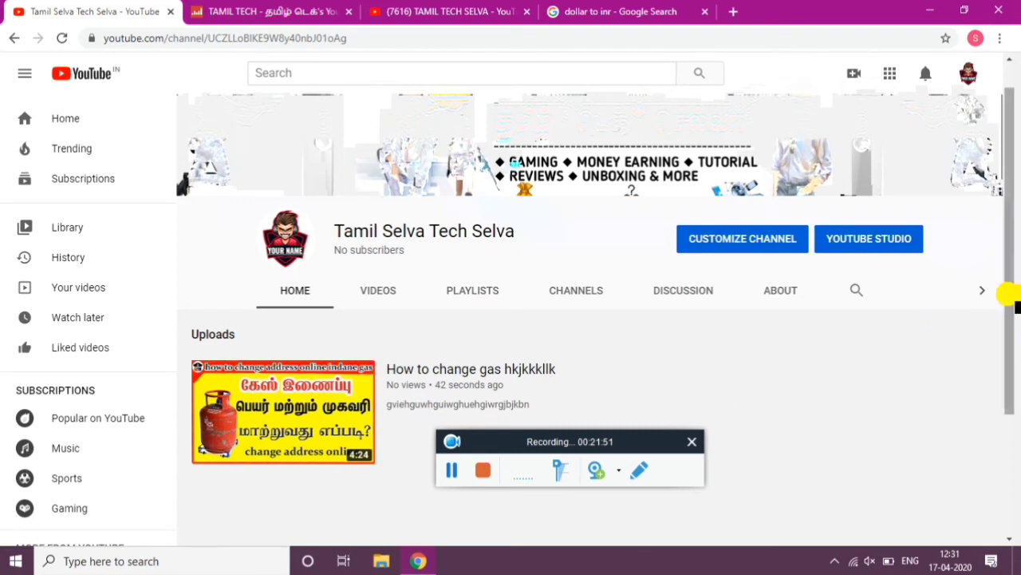
drag(1011, 312, 1010, 202)
Step: Open YouTube account Settings and go to Channel status and features
click(967, 71)
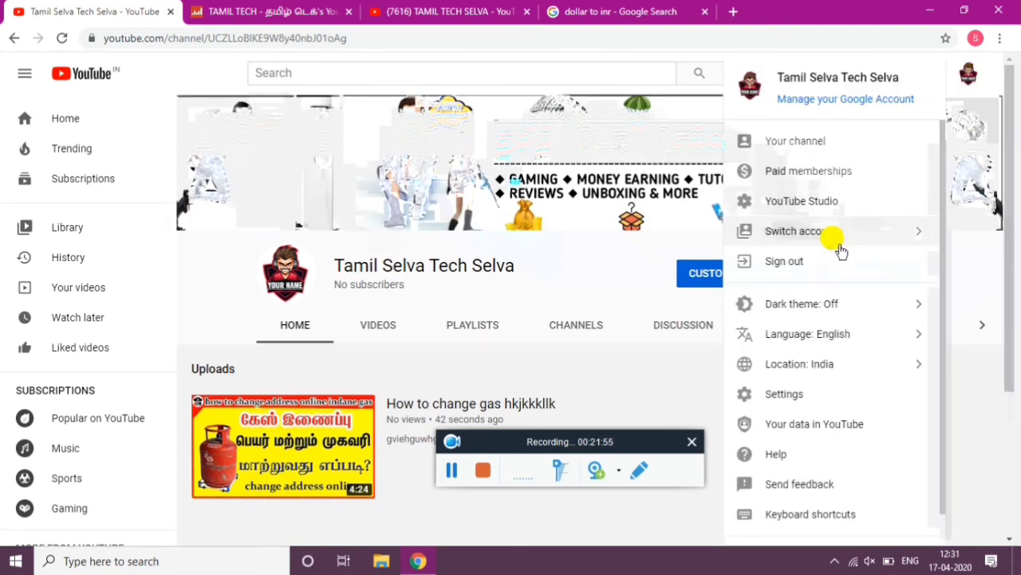
click(786, 394)
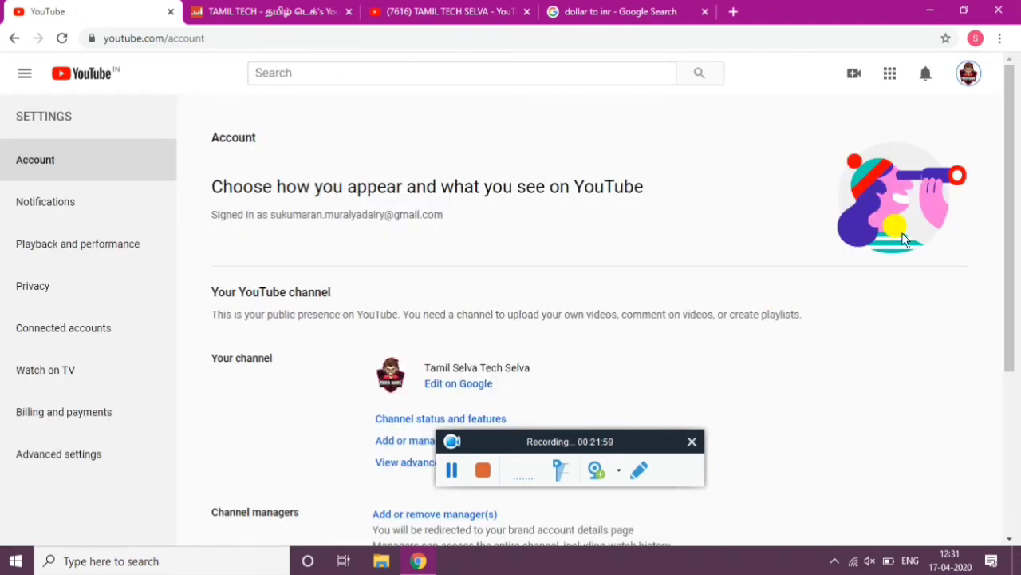
drag(1007, 192, 1011, 244)
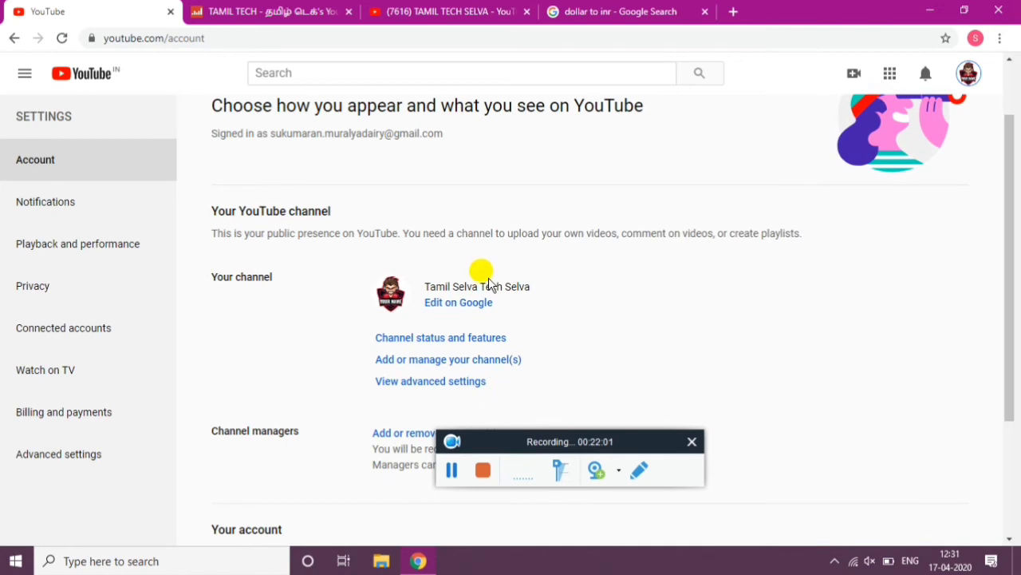
click(440, 344)
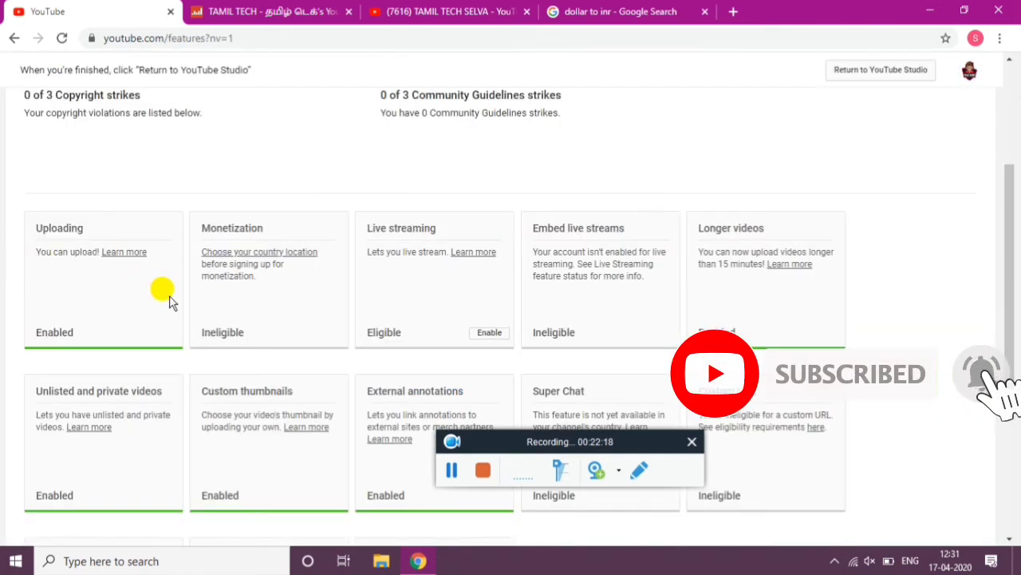
Step: Review strikes and monetization status, then follow the country location link to advanced settings
mouse_move(1005, 206)
mouse_down()
mouse_move(1006, 333)
mouse_move(1005, 187)
mouse_up()
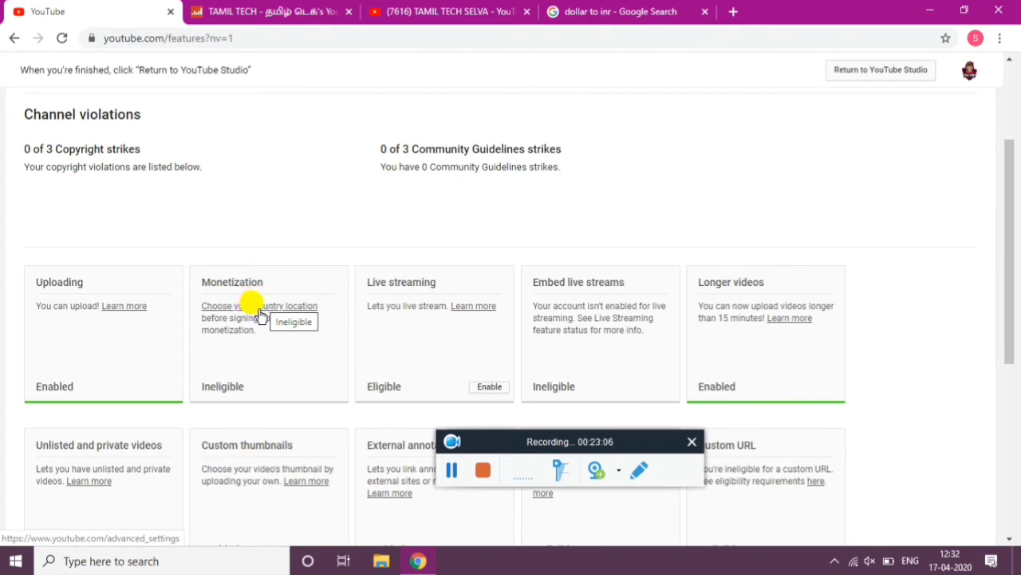
click(261, 315)
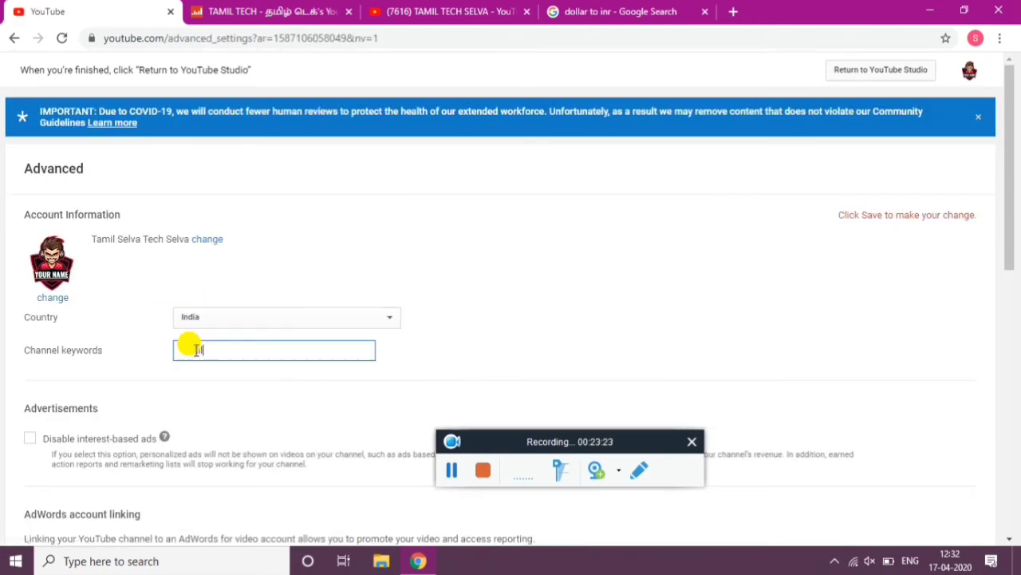
Step: Enter channel keyword 'tamilselvatechselva', save the advanced settings, and return to YouTube Studio
text(tamilselvatechselva)
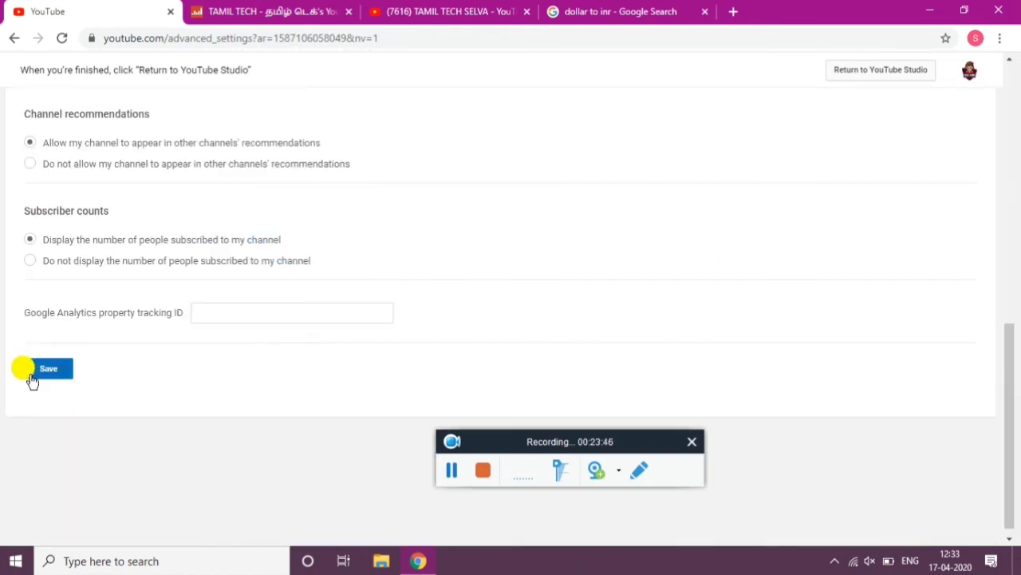
click(33, 380)
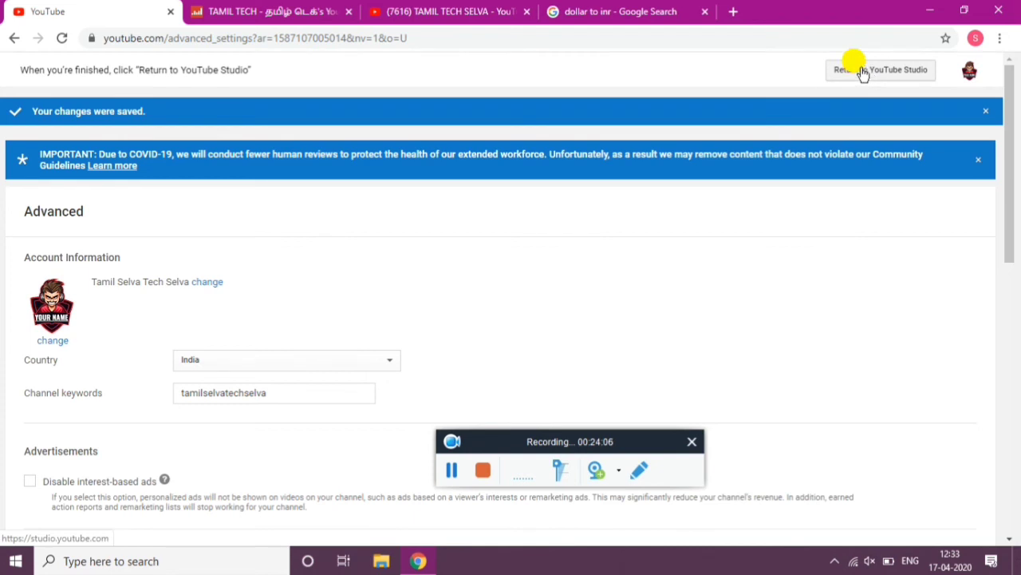
click(868, 73)
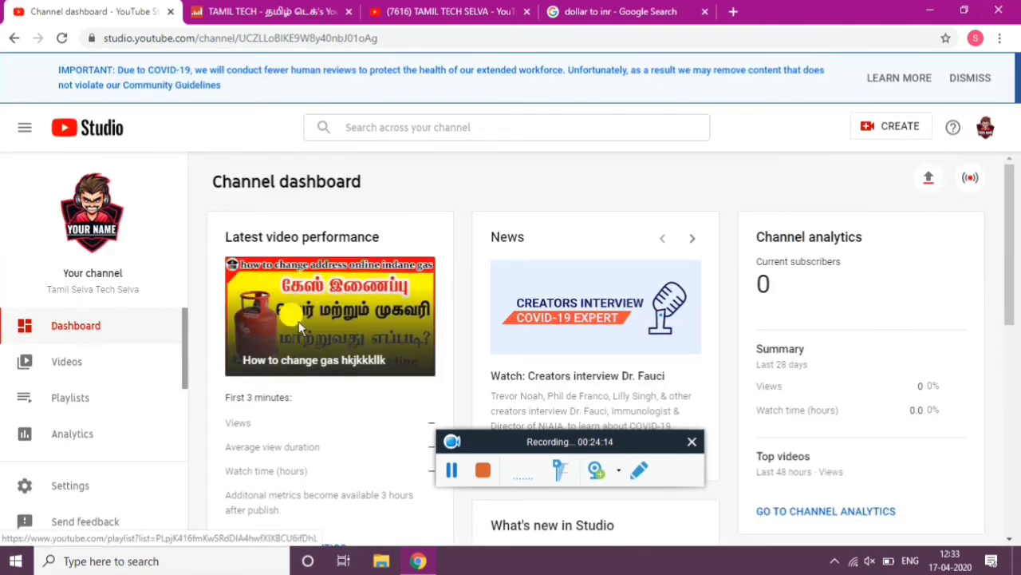
Step: Open Monetization and scroll to the 1,000-subscriber and 4,000-watch-hour requirements
drag(182, 328, 174, 393)
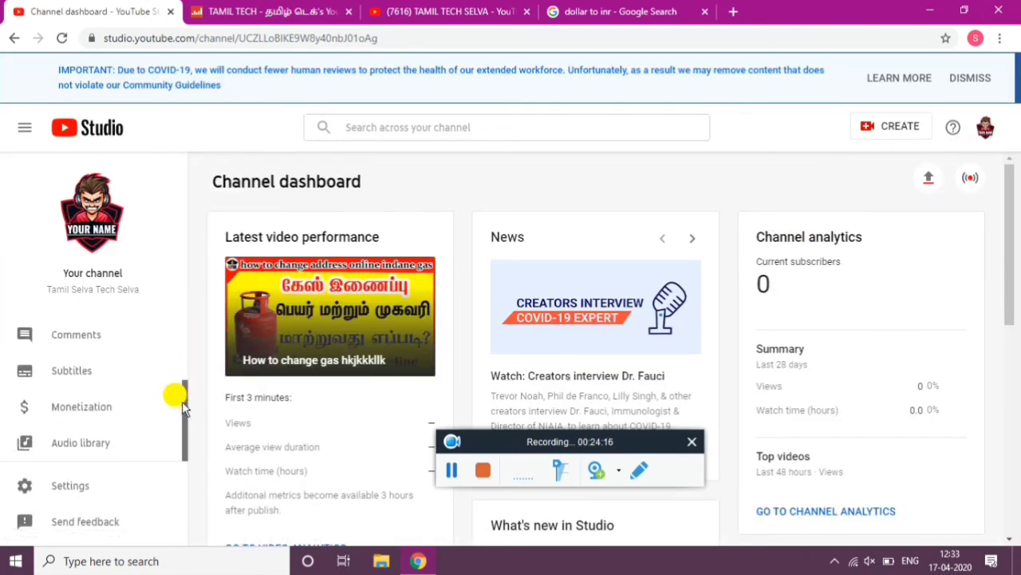
click(99, 411)
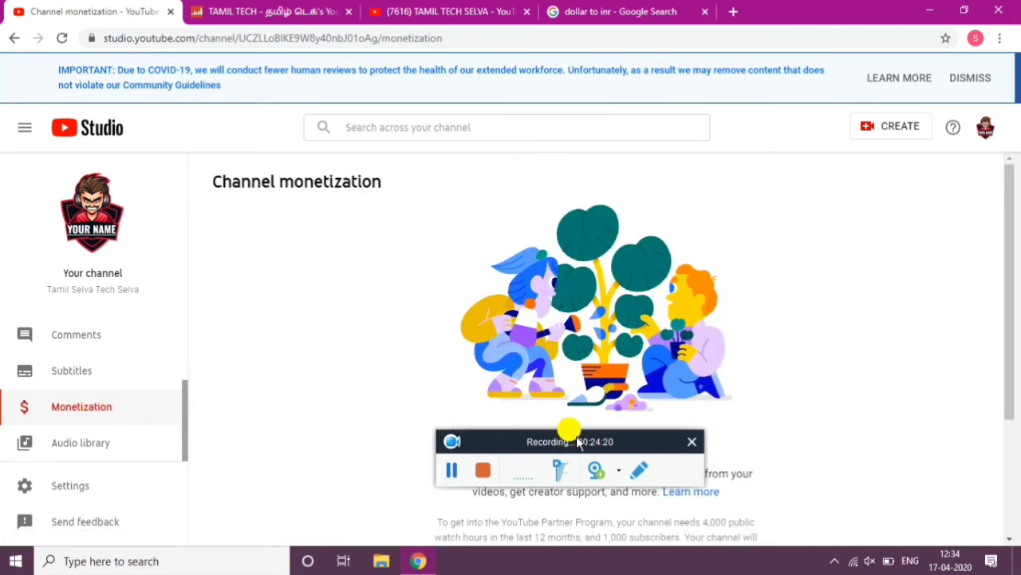
drag(577, 442, 752, 324)
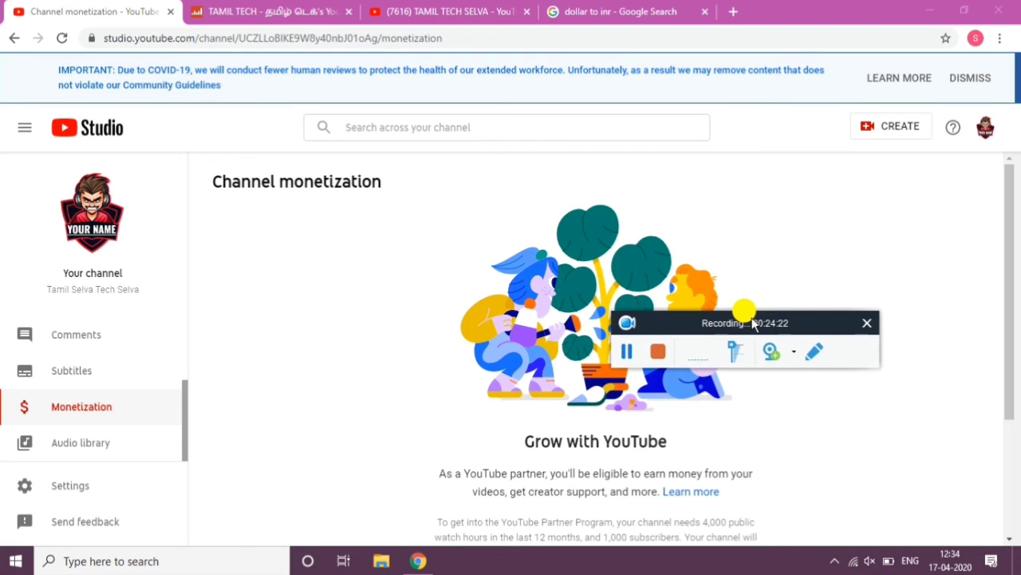
drag(1007, 269, 1011, 401)
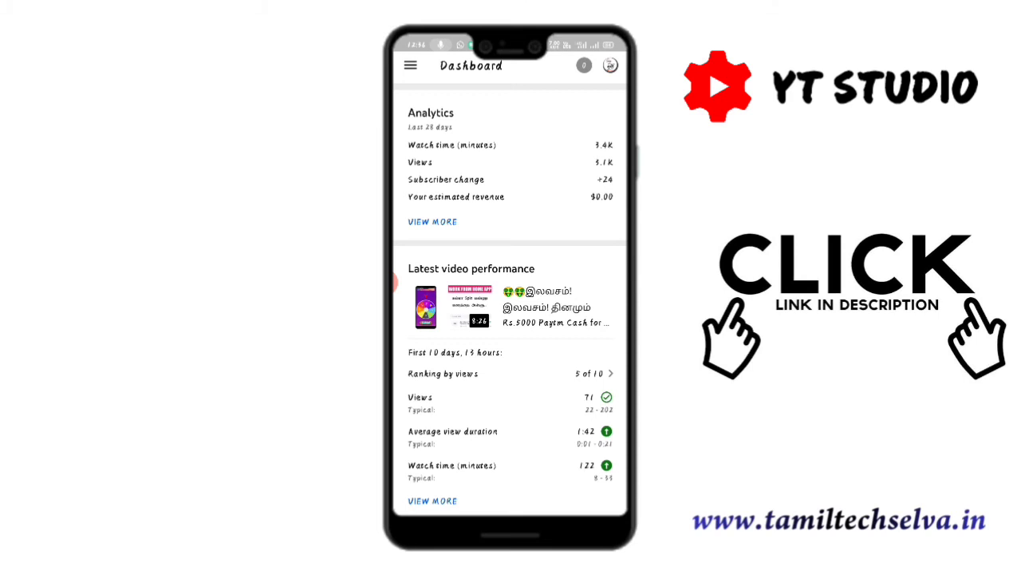
scroll(510, 300, up, 1)
scroll(511, 299, down, 1)
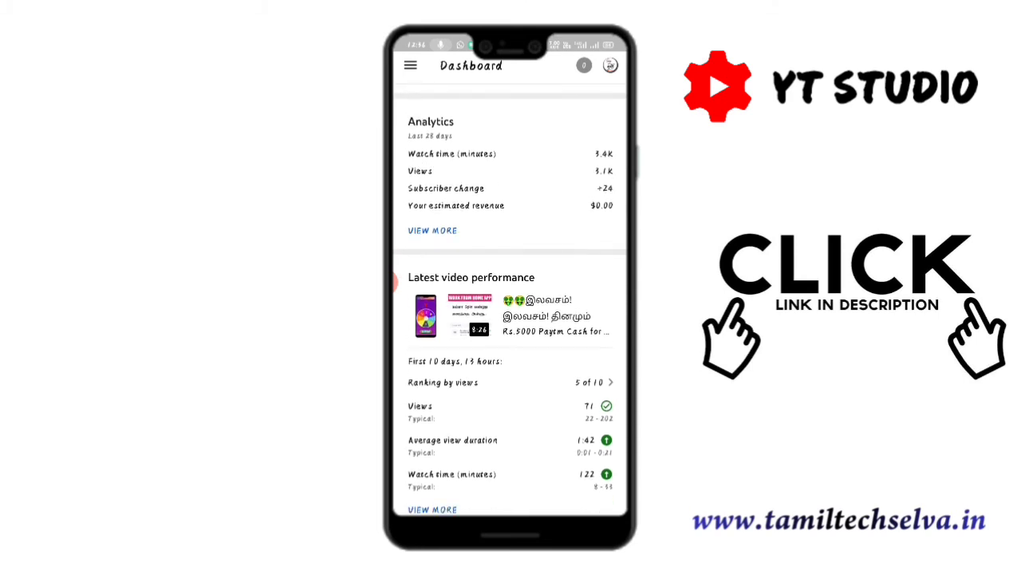